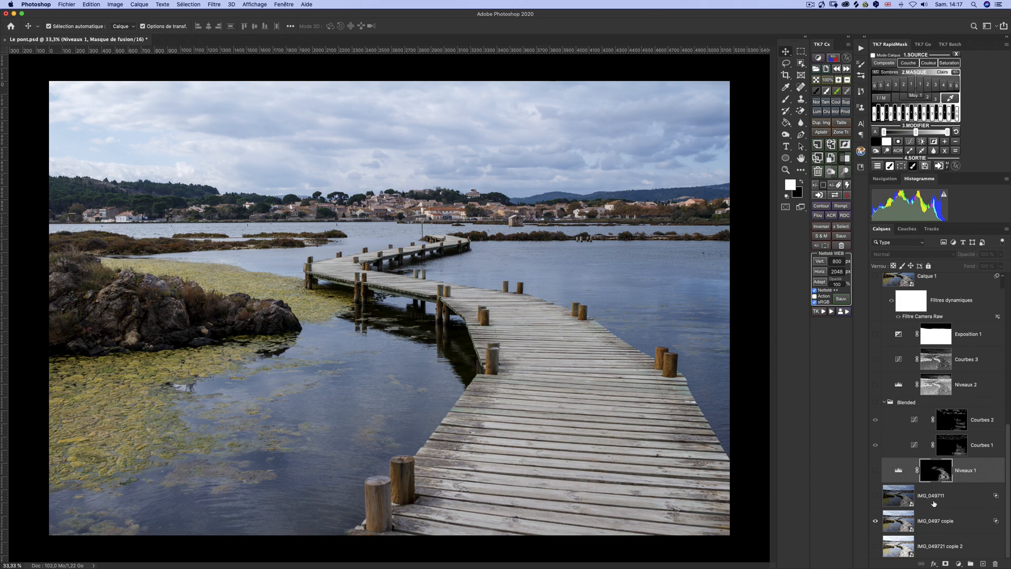
Display the IMG_049711 exposure layer in place of IMG_0497 copie and review its Camera Raw settings.
click(876, 521)
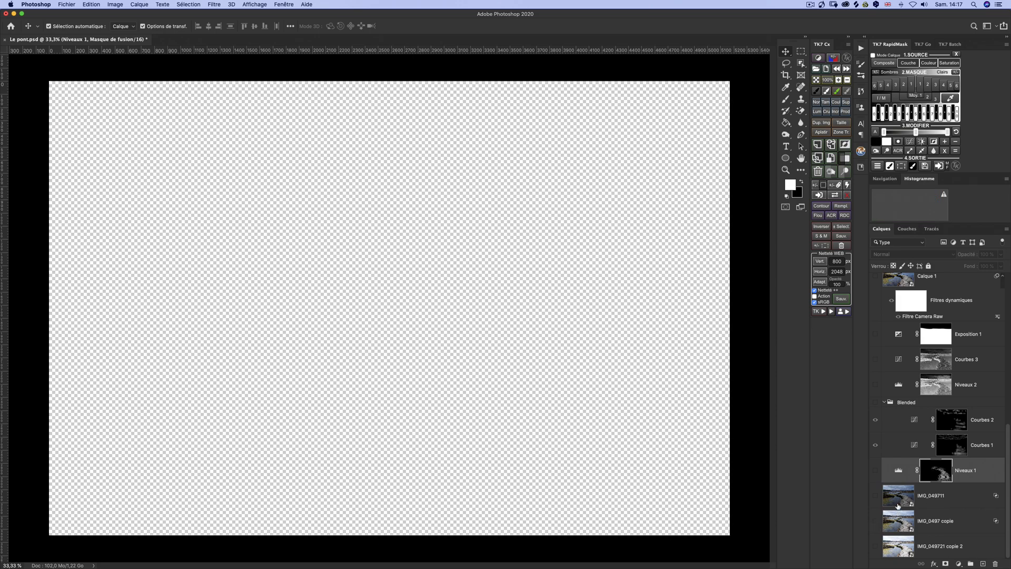
click(876, 496)
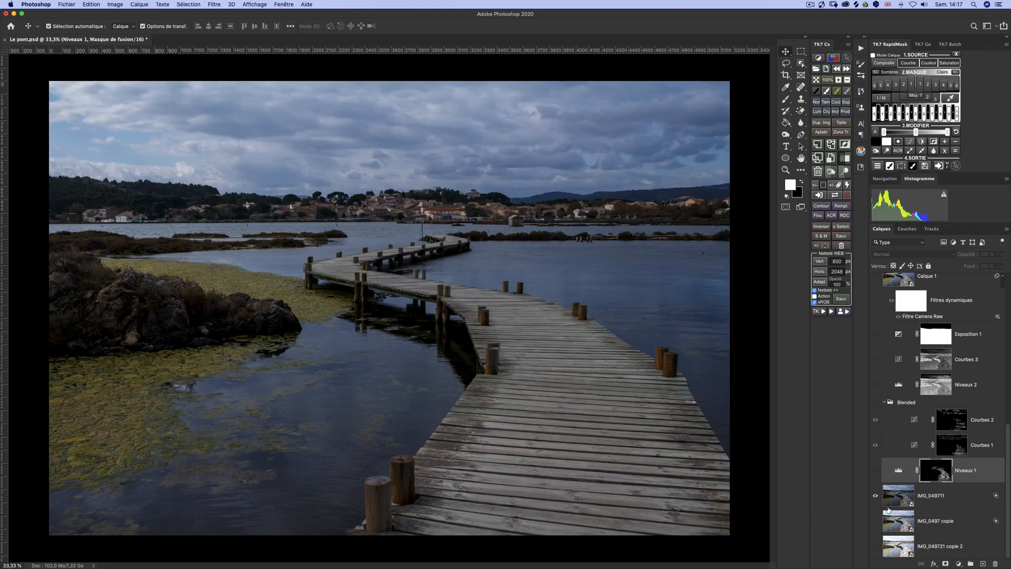
double_click(900, 497)
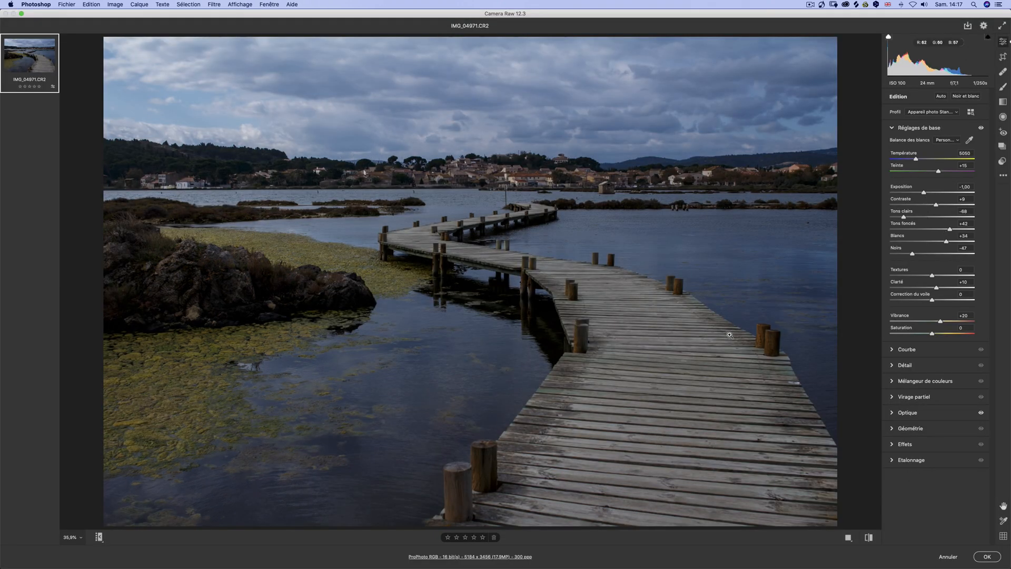
key(backslash)
click(992, 559)
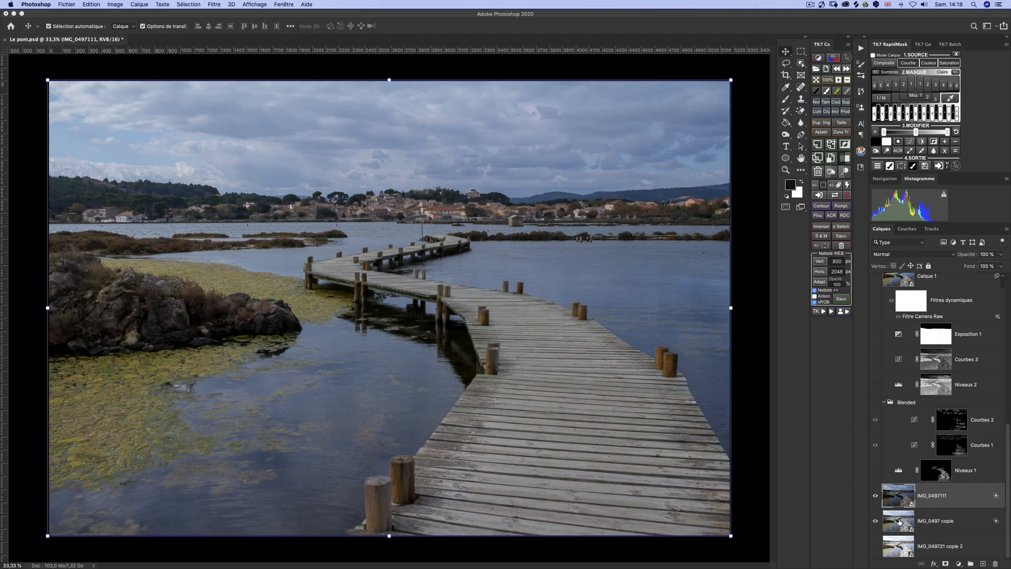
Review the Camera Raw settings of the IMG_0497 copie and IMG_049721 copie 2 exposure layers.
double_click(898, 521)
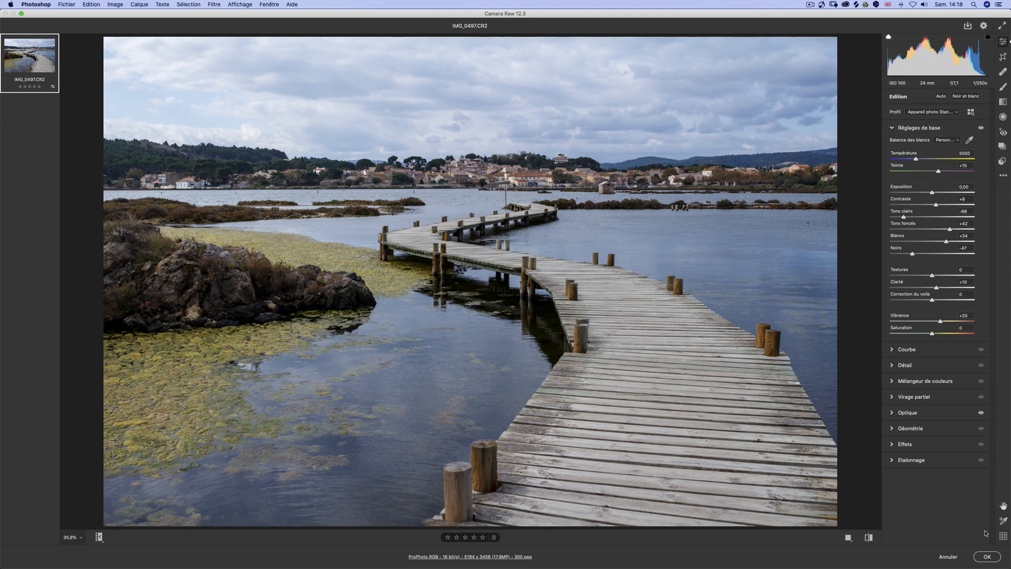
click(988, 556)
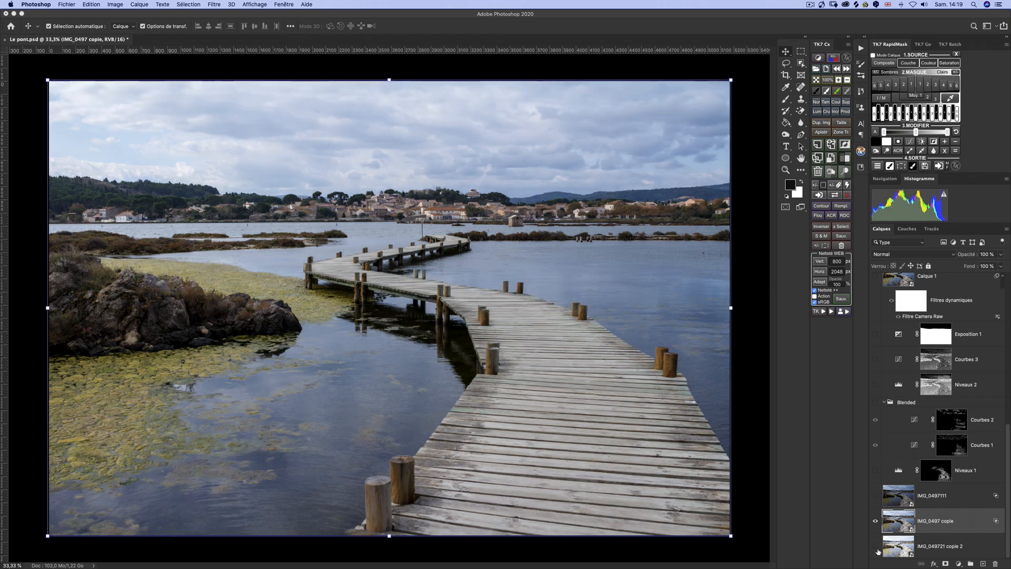
click(876, 546)
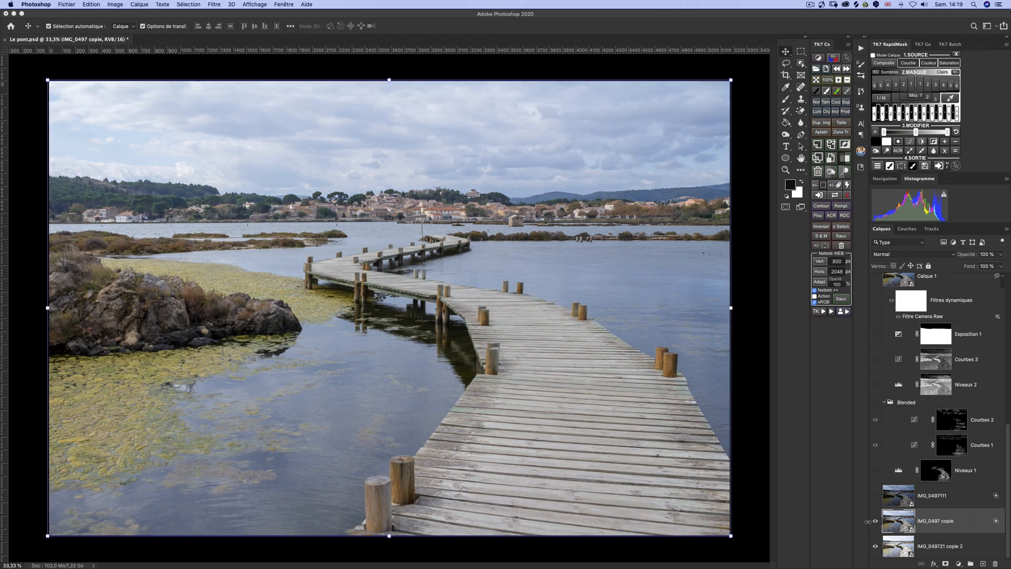
click(875, 521)
double_click(899, 547)
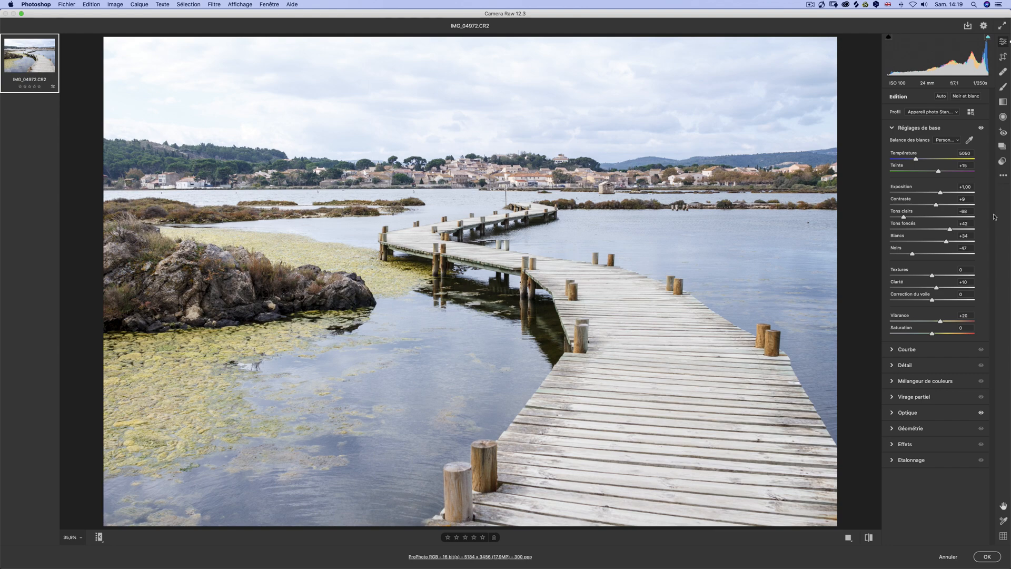
click(988, 557)
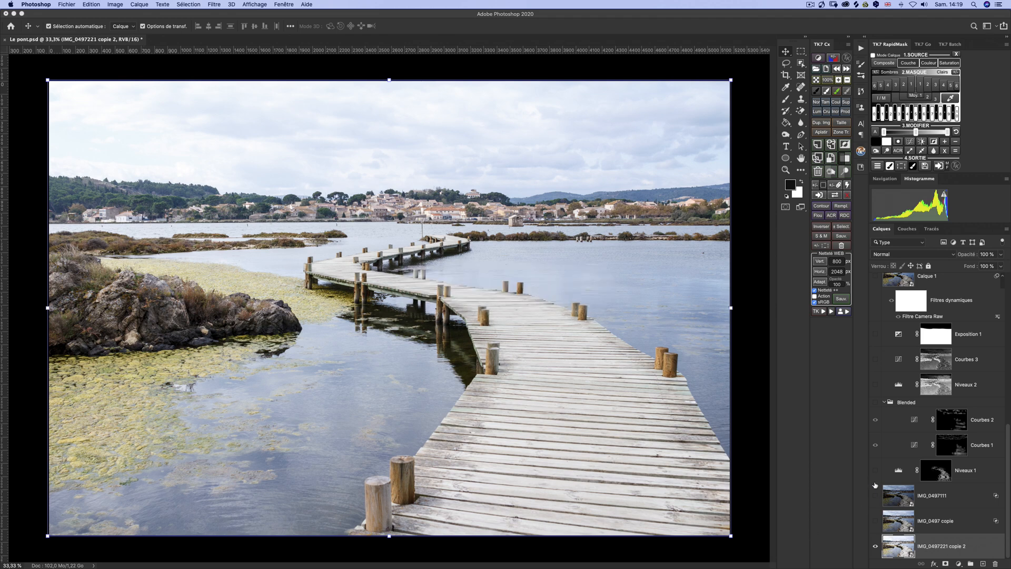
Compare the three bridge exposures by toggling the visibility of the IMG_0497 copie and IMG_0497111 layers over the brightest one.
click(876, 522)
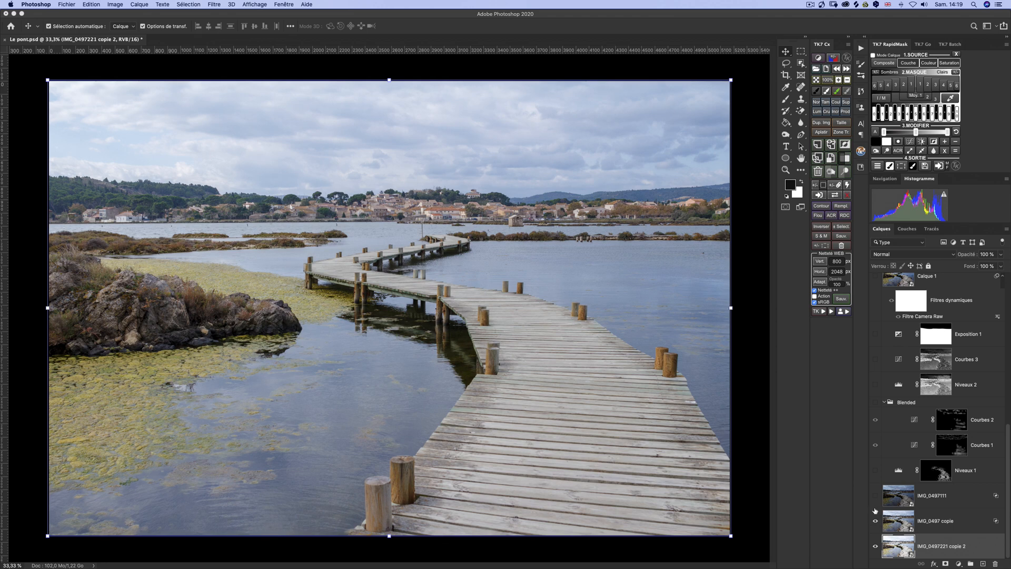
click(876, 495)
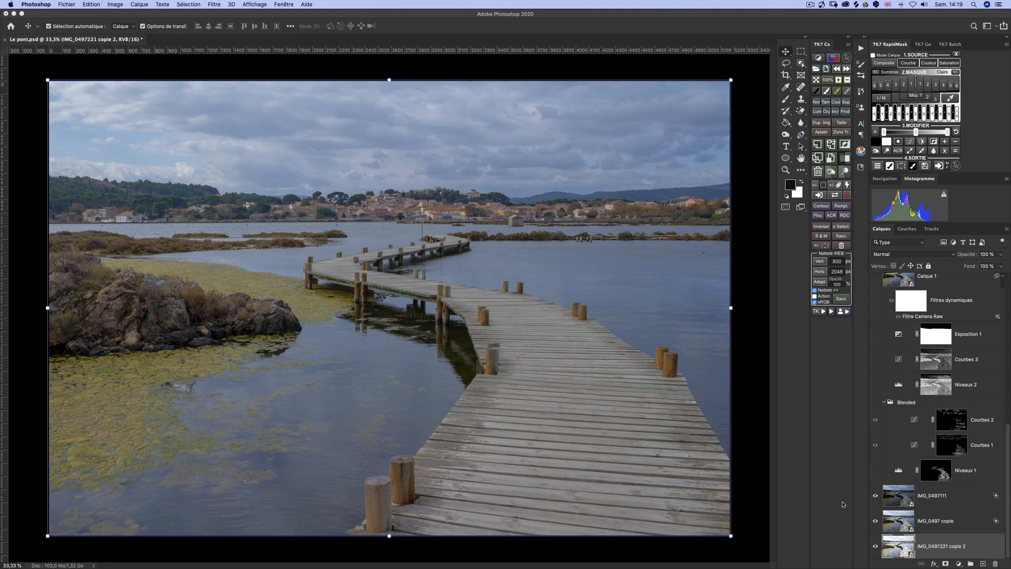
click(876, 495)
click(875, 521)
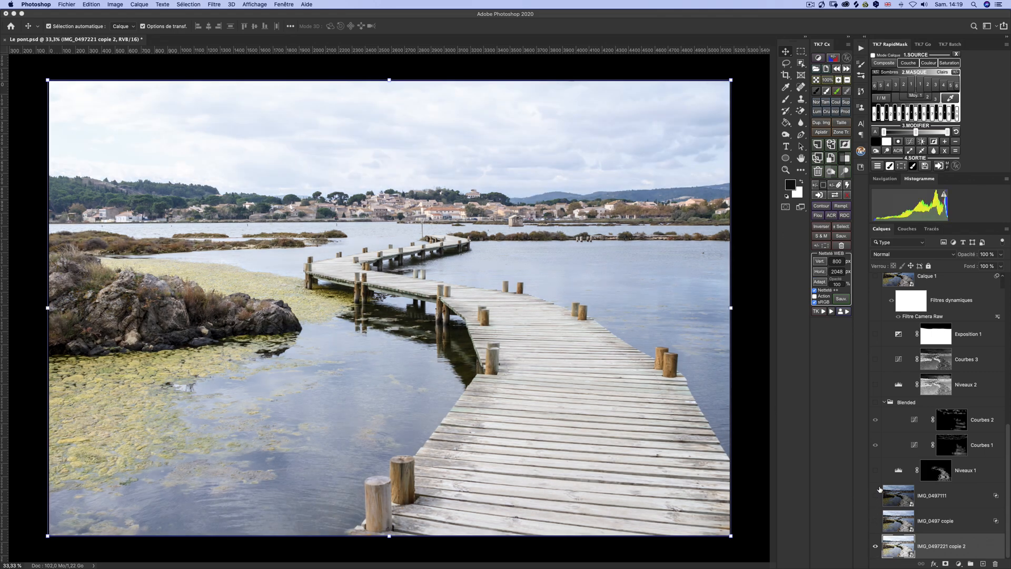
click(876, 521)
click(876, 496)
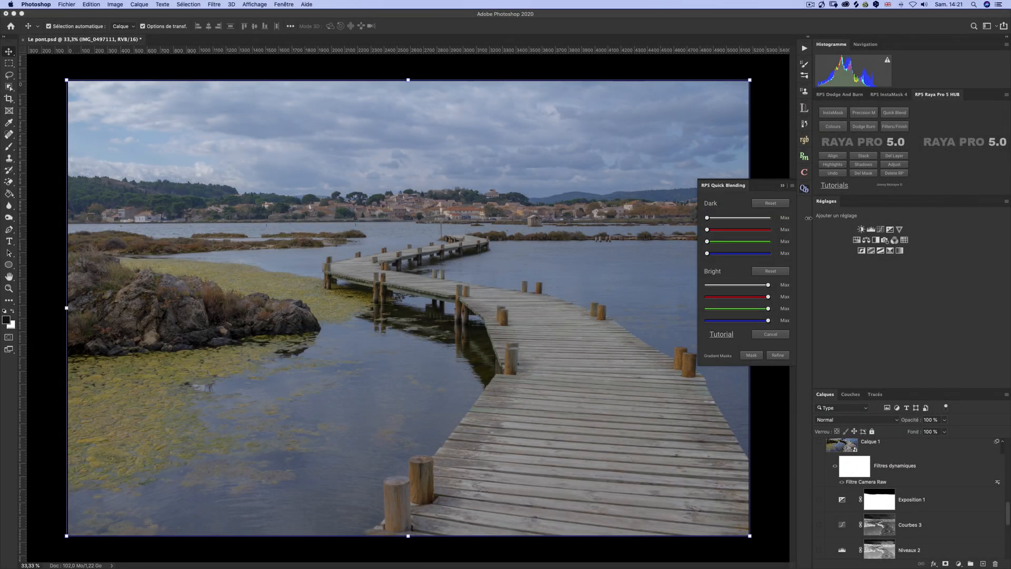
Put away the RPS Quick Blending panel and open the Porthgwarra UK raw photo as a smart object.
click(783, 186)
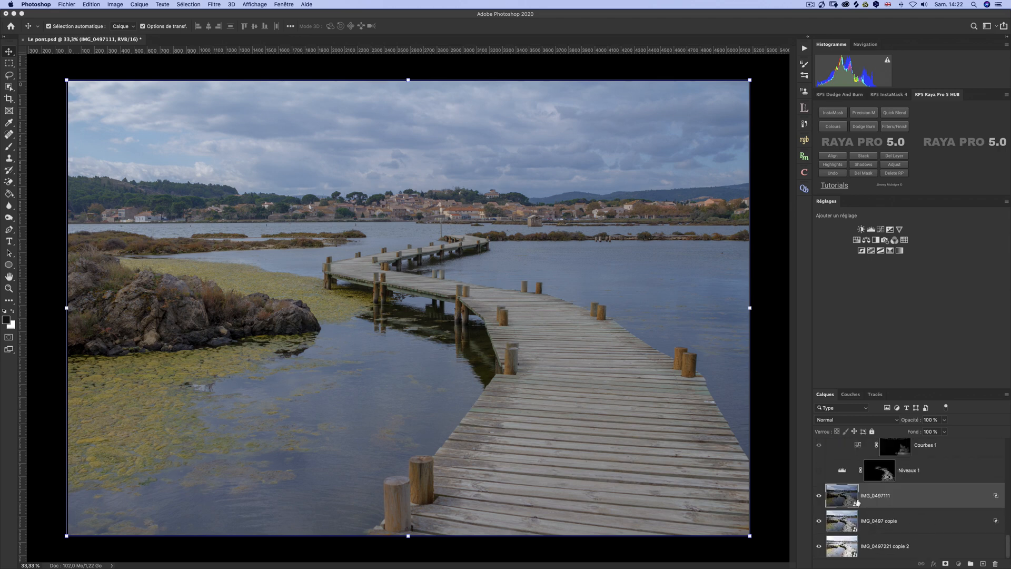
click(58, 3)
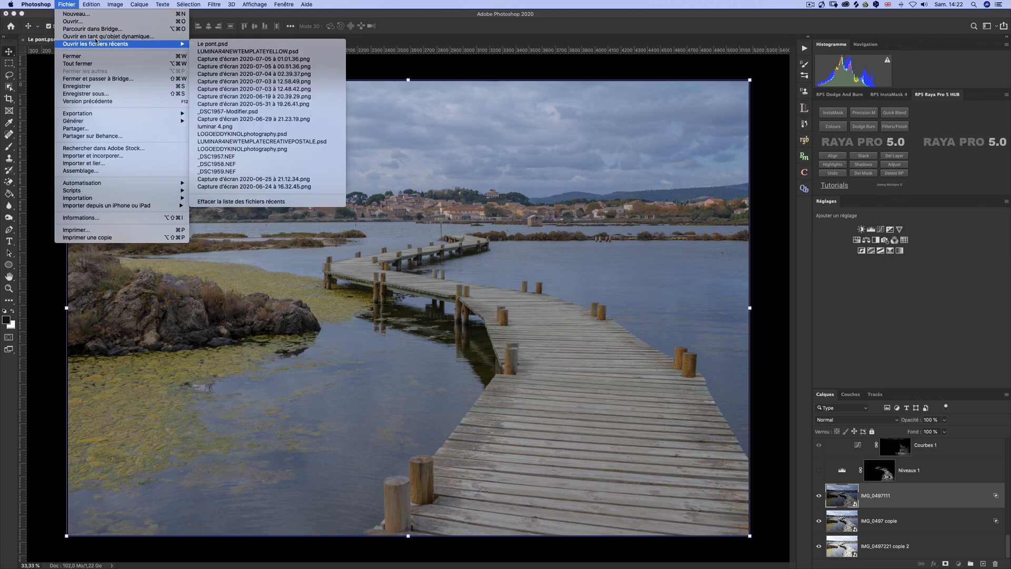
click(92, 29)
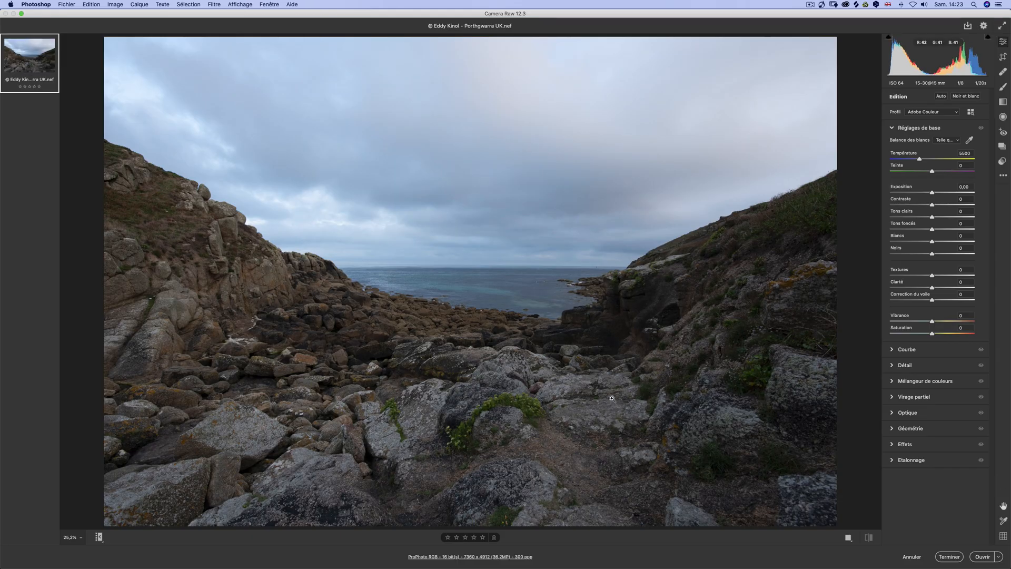
key(shift)
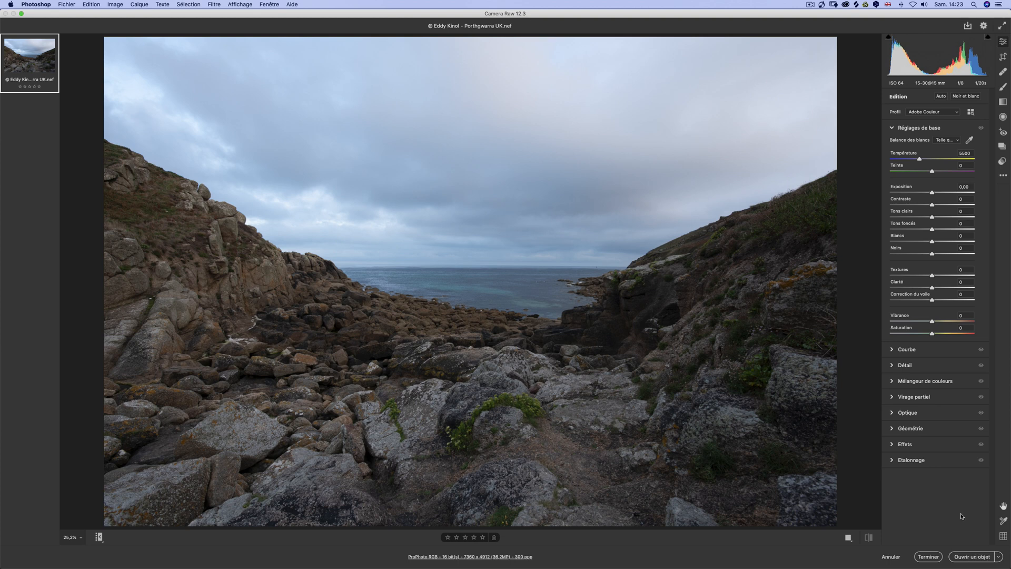
click(967, 557)
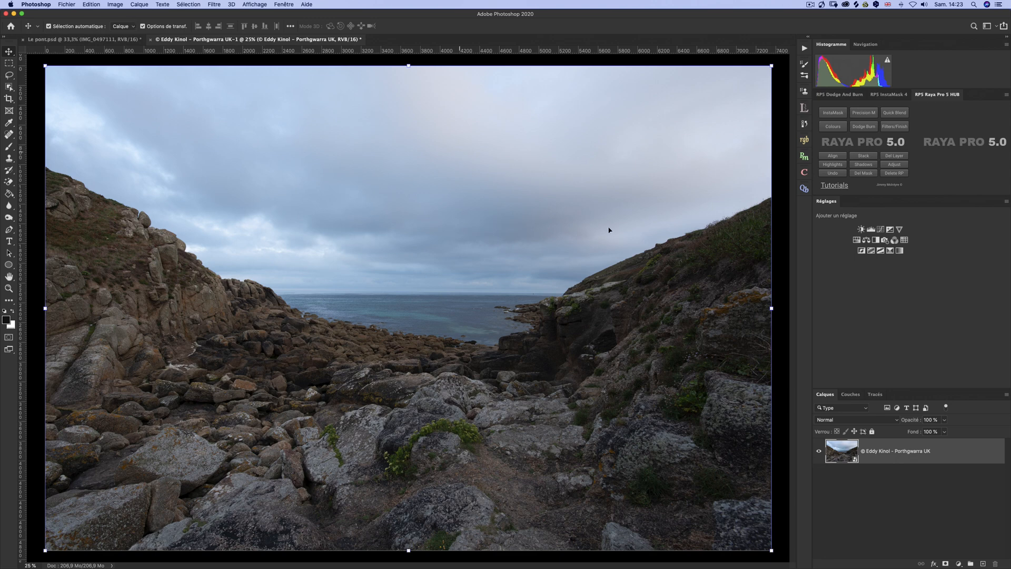
Create two independent copies of the Porthgwarra layer with New Smart Object via Copy.
right_click(922, 452)
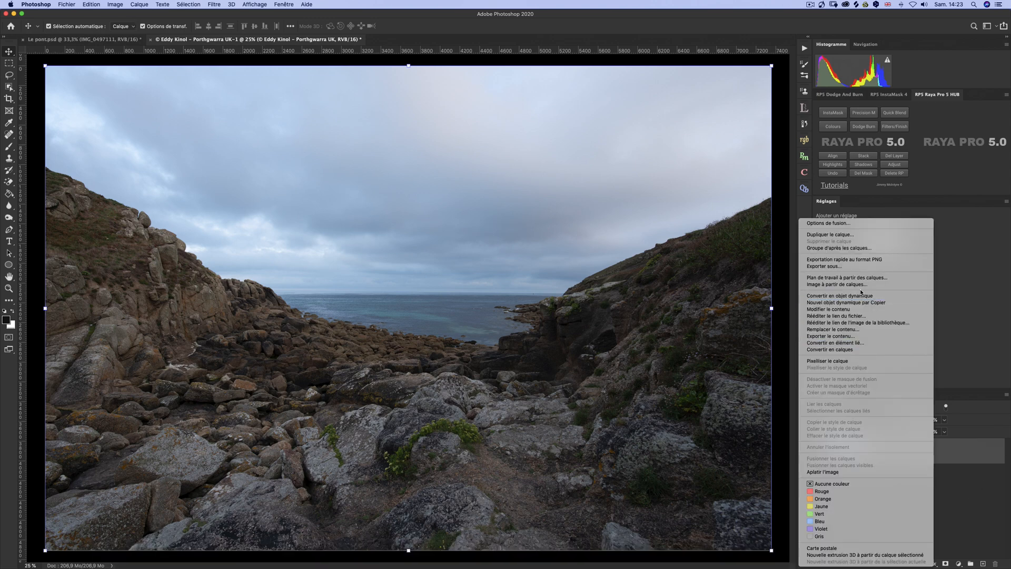
click(860, 304)
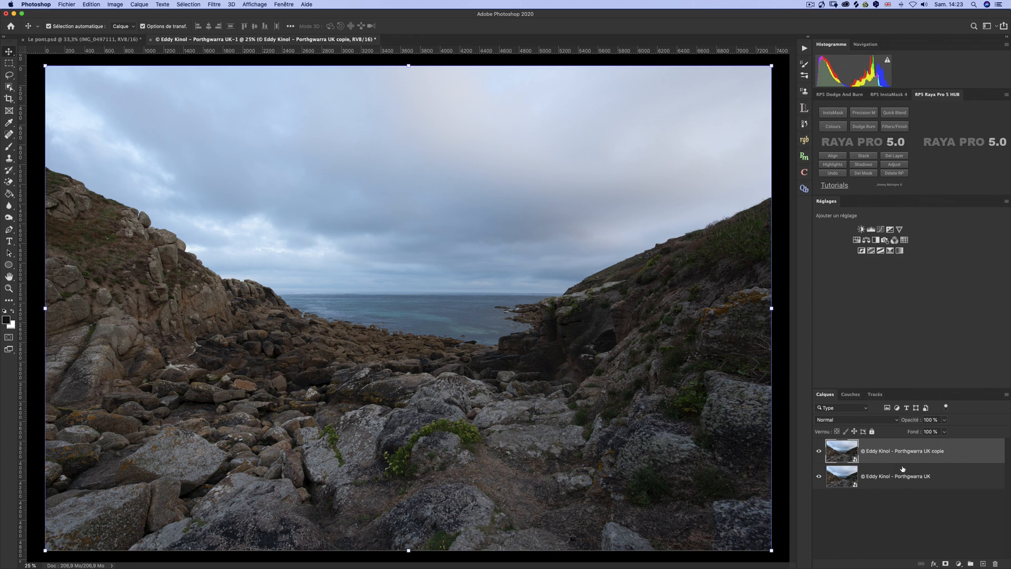
right_click(907, 456)
click(819, 303)
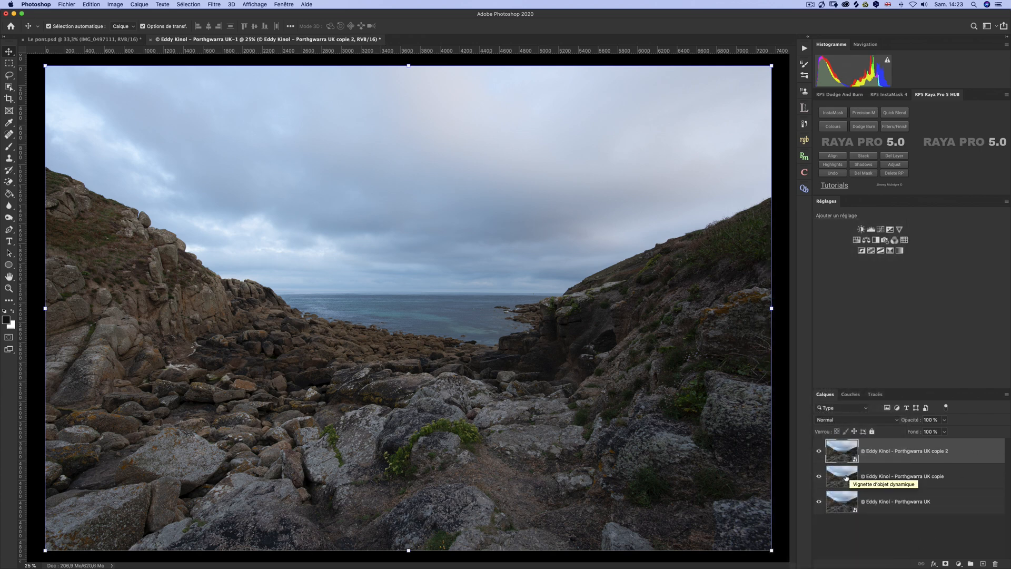
Set the Camera Raw exposure of the first Porthgwarra smart object copy to -1.
click(845, 477)
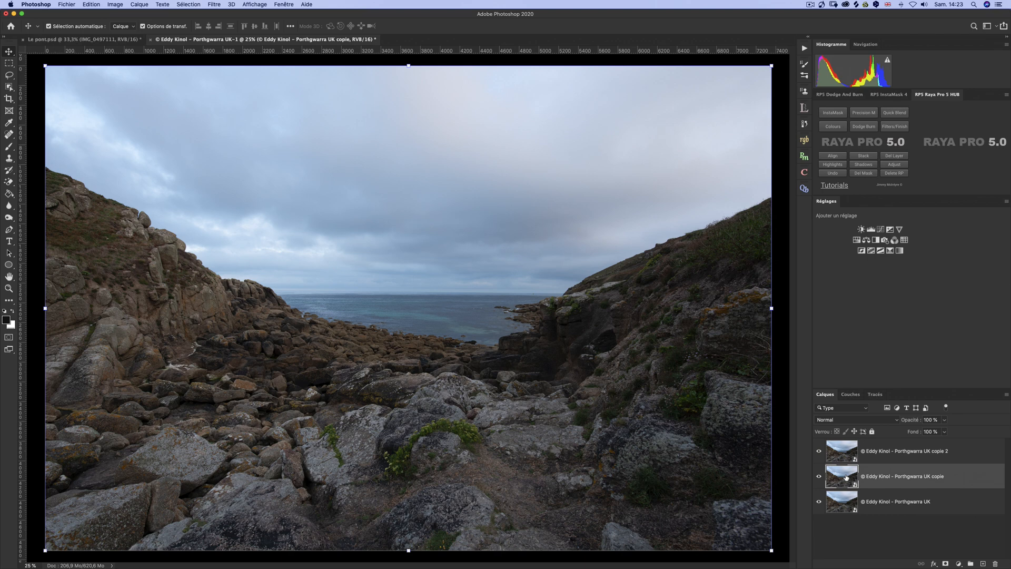
double_click(846, 476)
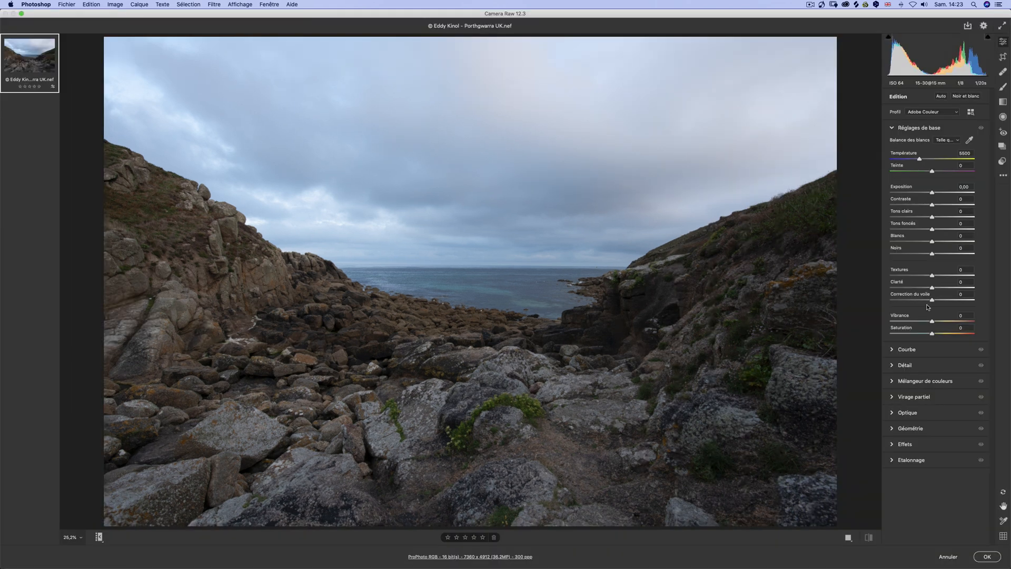
drag(934, 191, 928, 193)
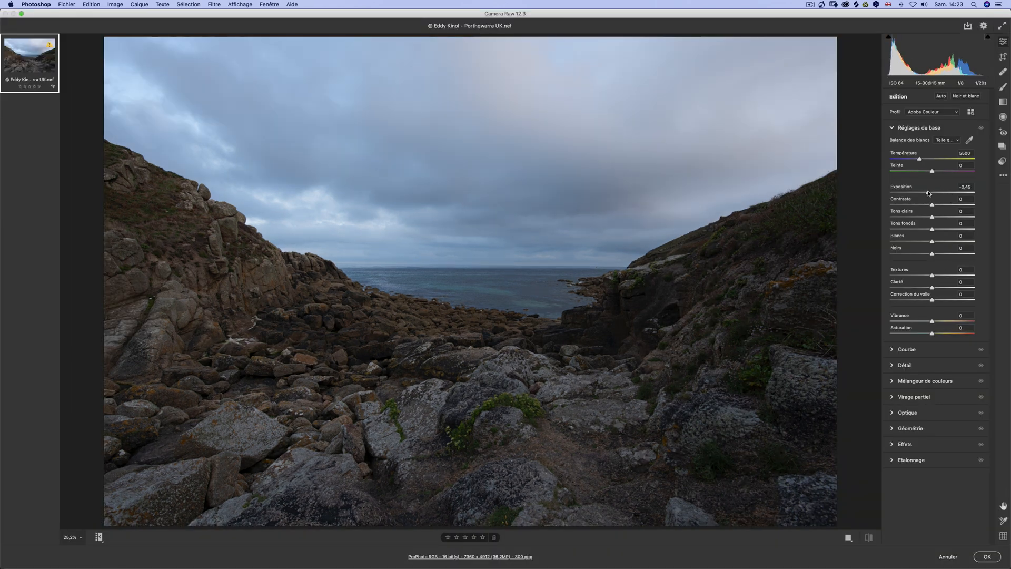
click(974, 188)
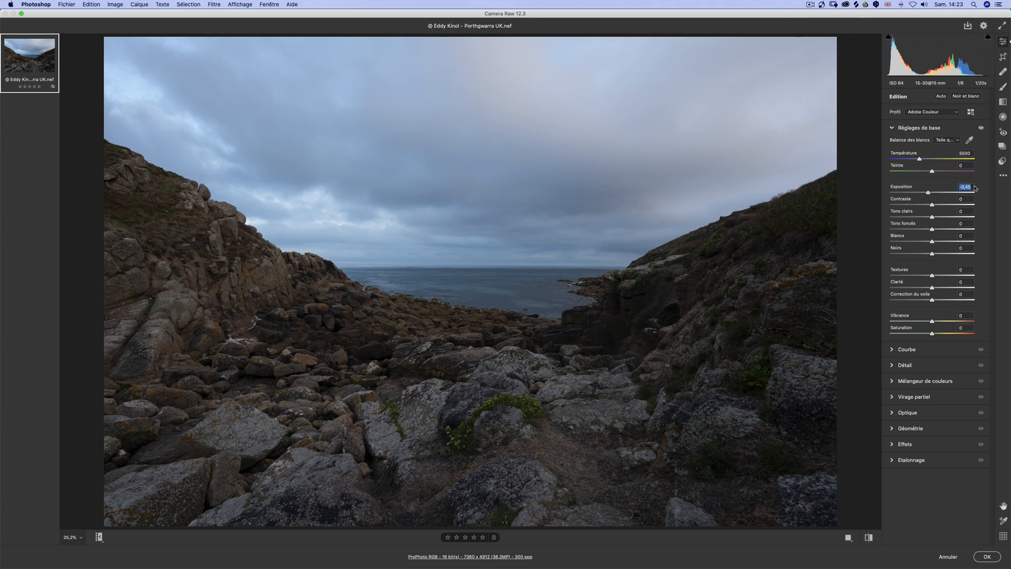
text(-1)
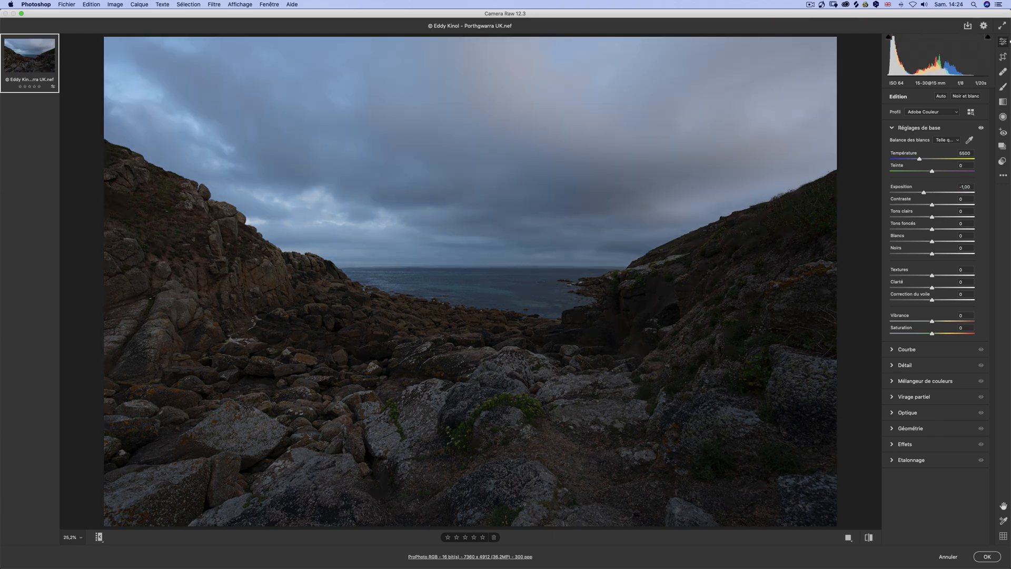
click(997, 554)
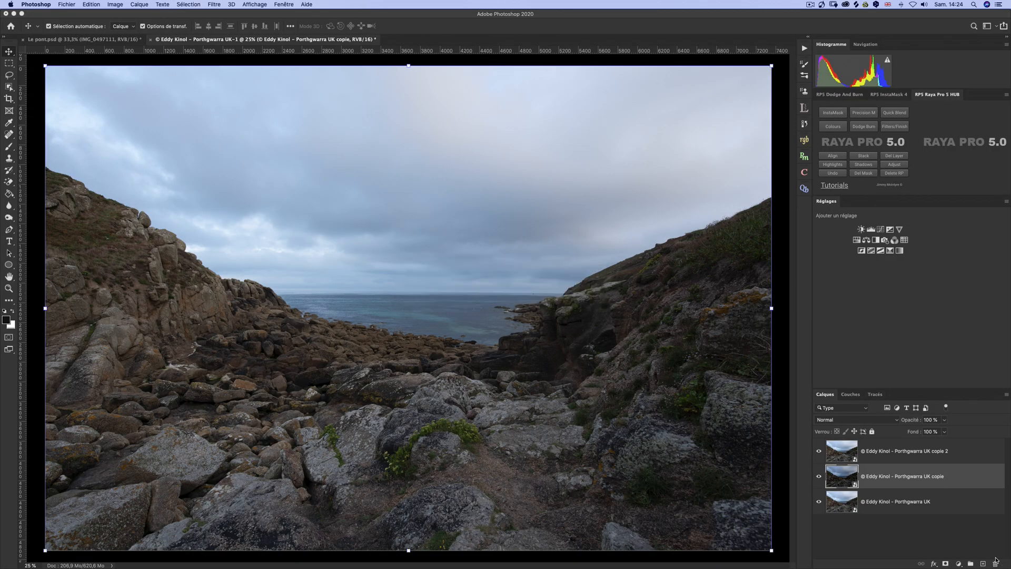
Set the Camera Raw exposure of the second Porthgwarra smart object copy to +1.
click(840, 447)
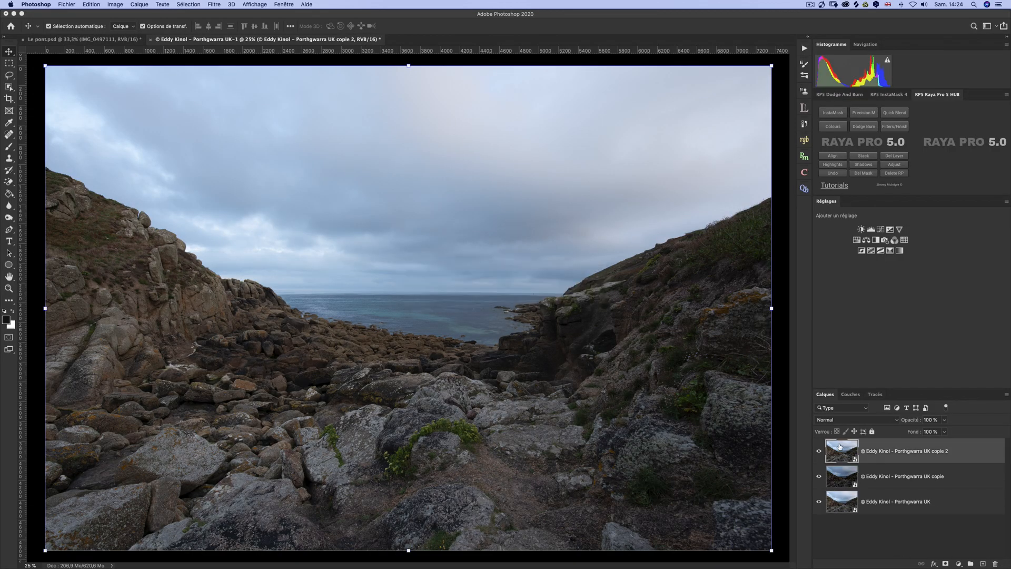
double_click(840, 447)
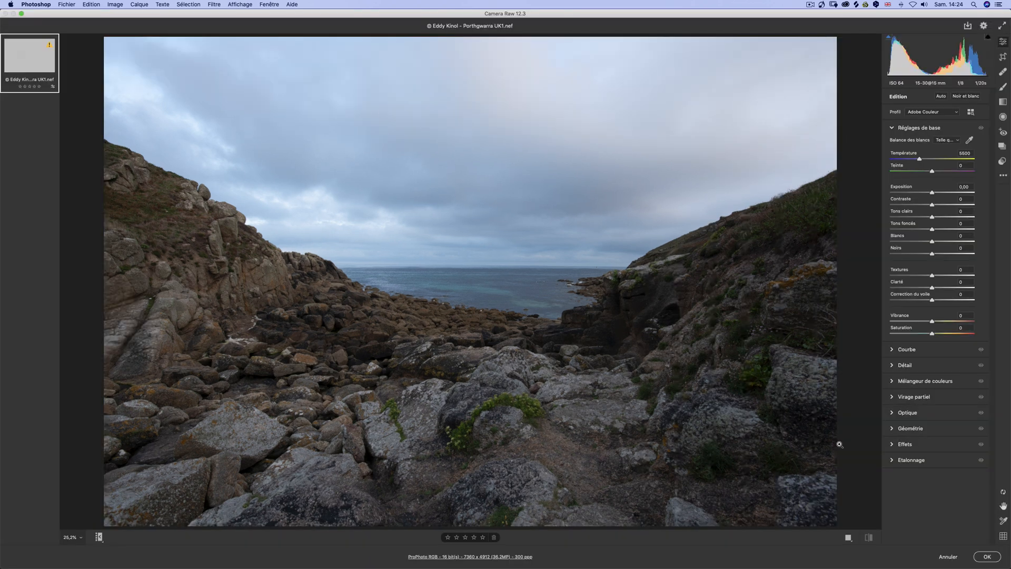
click(972, 185)
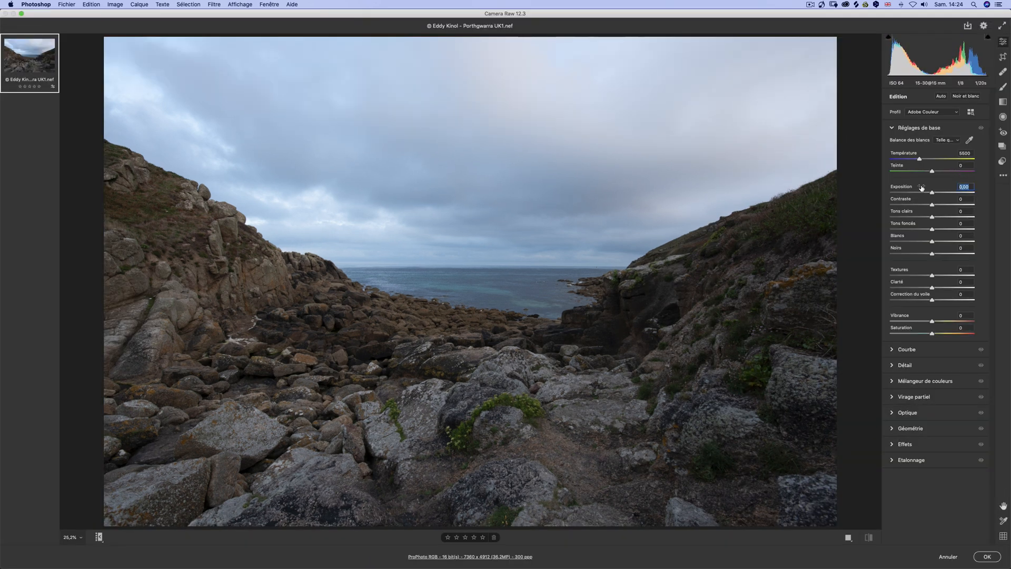
text(+1)
click(988, 557)
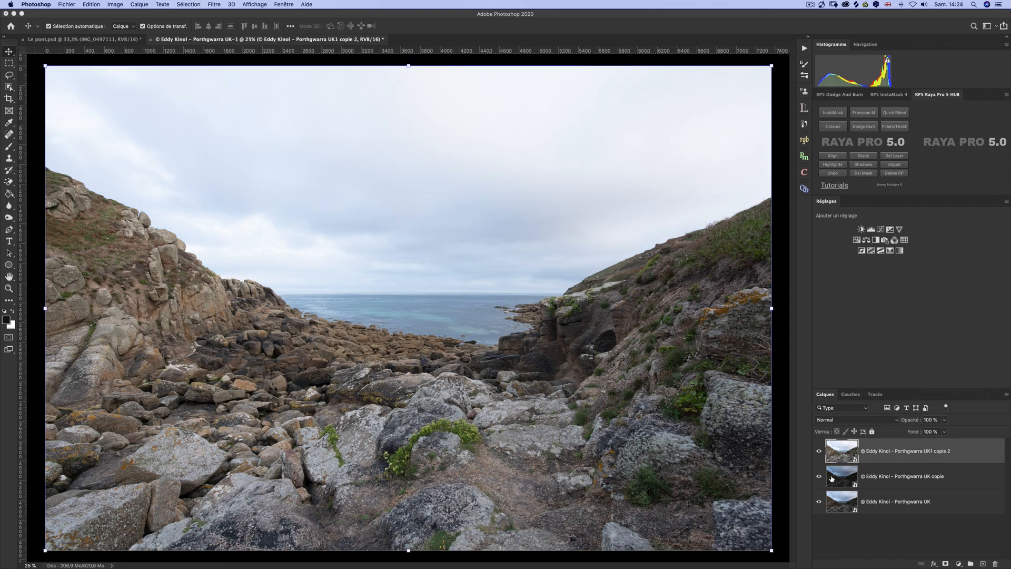
Stack the layers with the dark exposure on top, the original in the middle and the bright one lowest, and compare original and bright.
drag(834, 480, 833, 445)
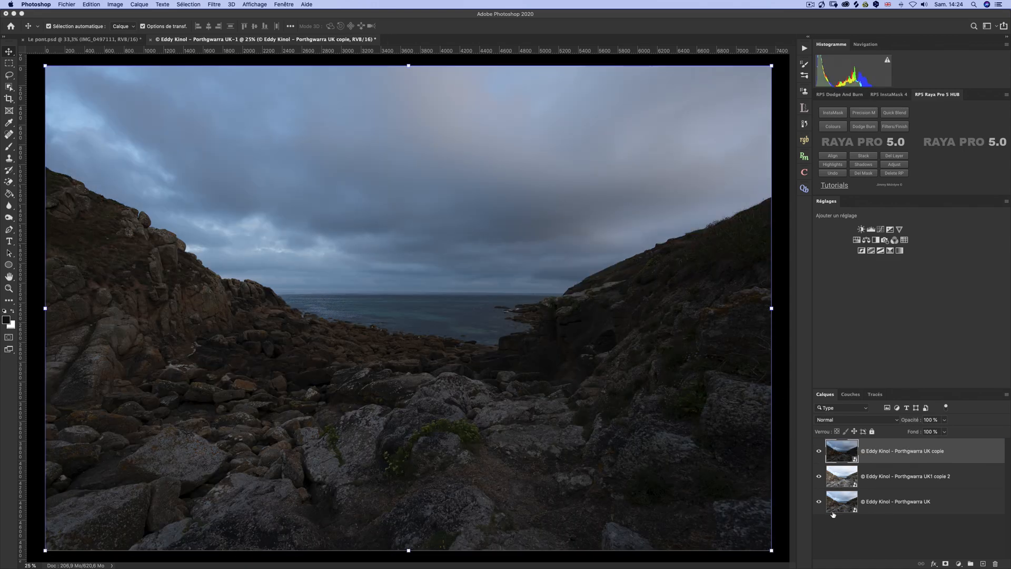
drag(841, 505, 833, 466)
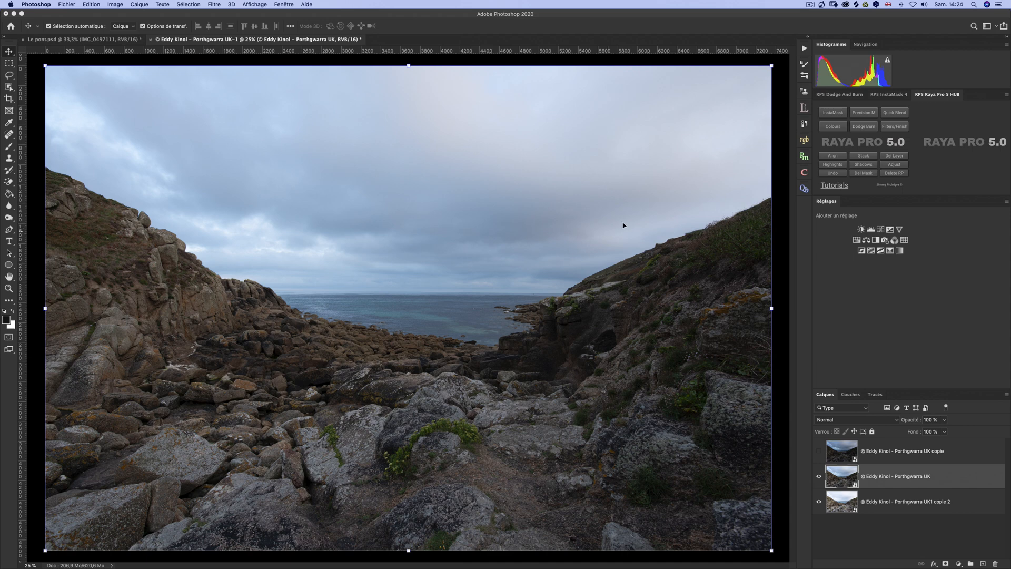
click(819, 476)
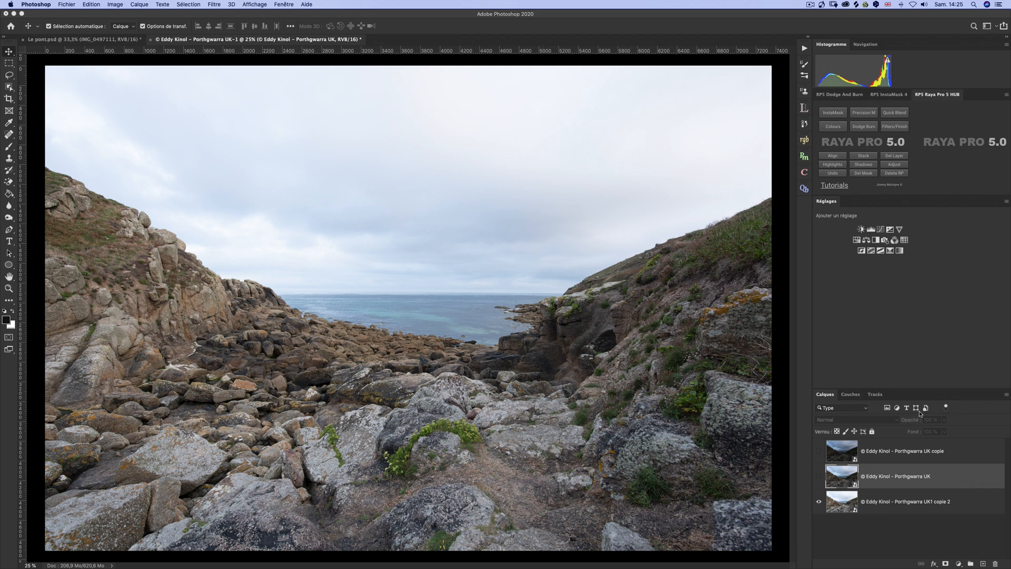
click(819, 476)
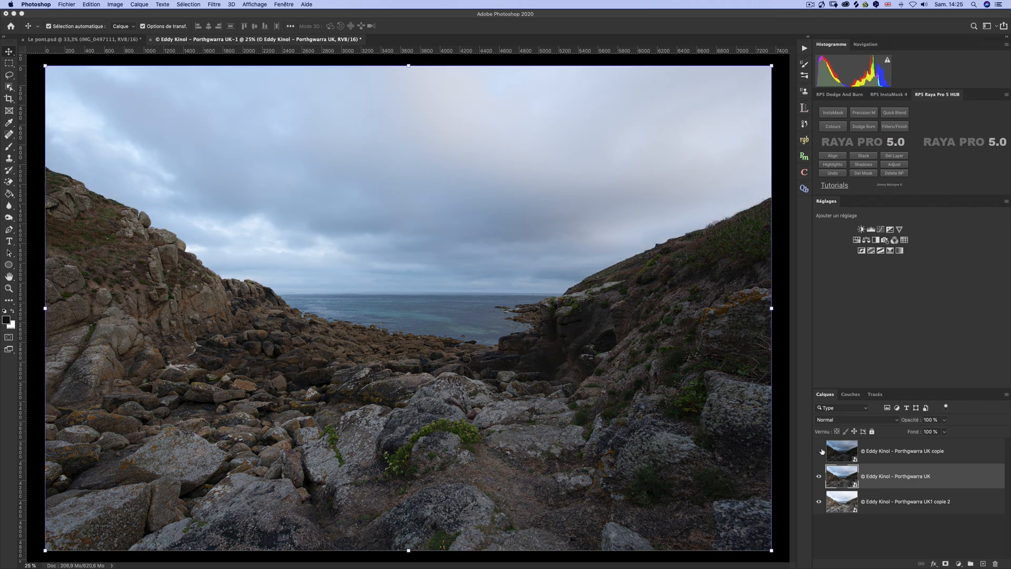
Toggle the visibility of the dark and original Porthgwarra layers to compare the dark, normal and bright exposures.
click(820, 451)
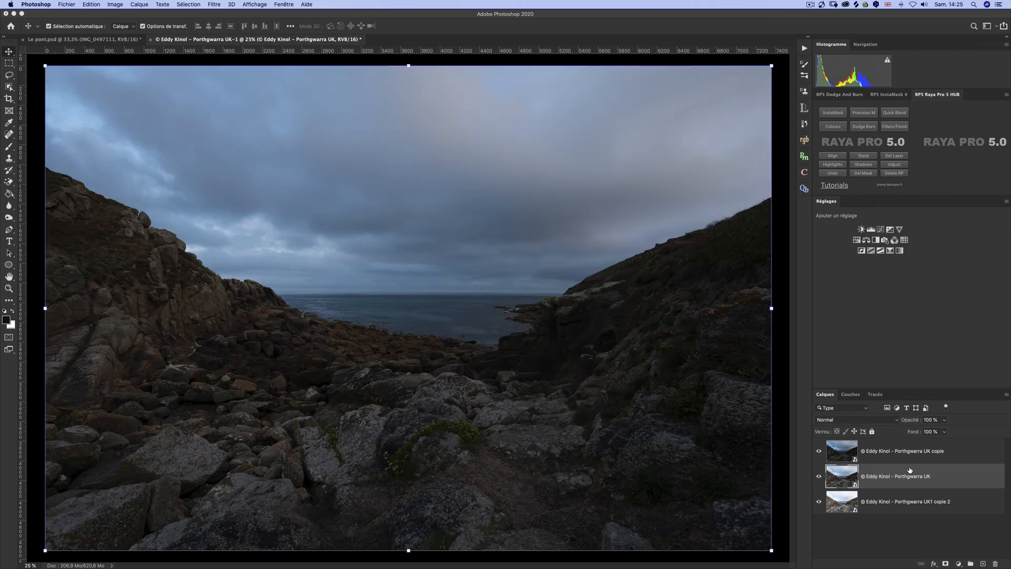
click(820, 452)
click(820, 476)
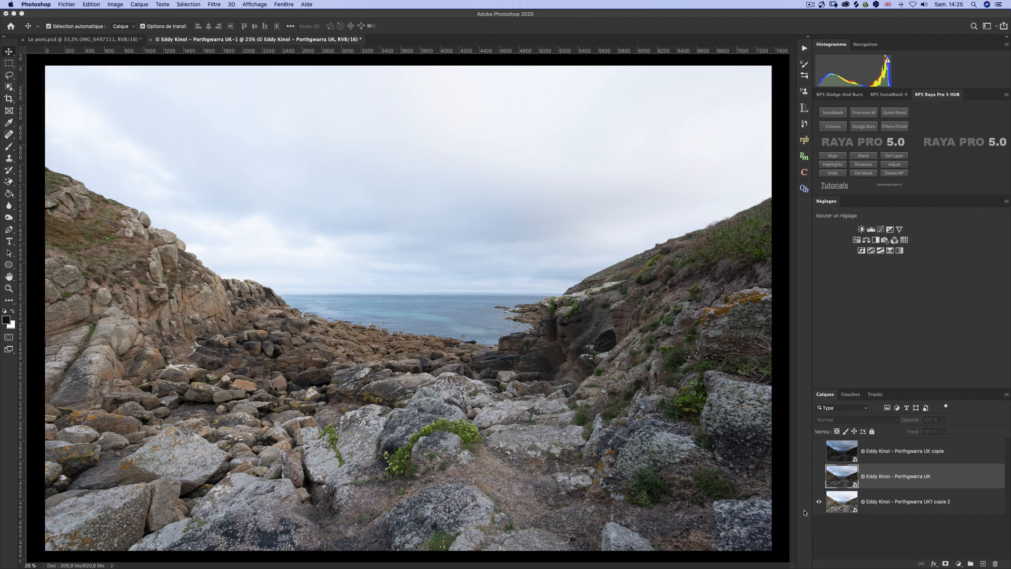
click(819, 477)
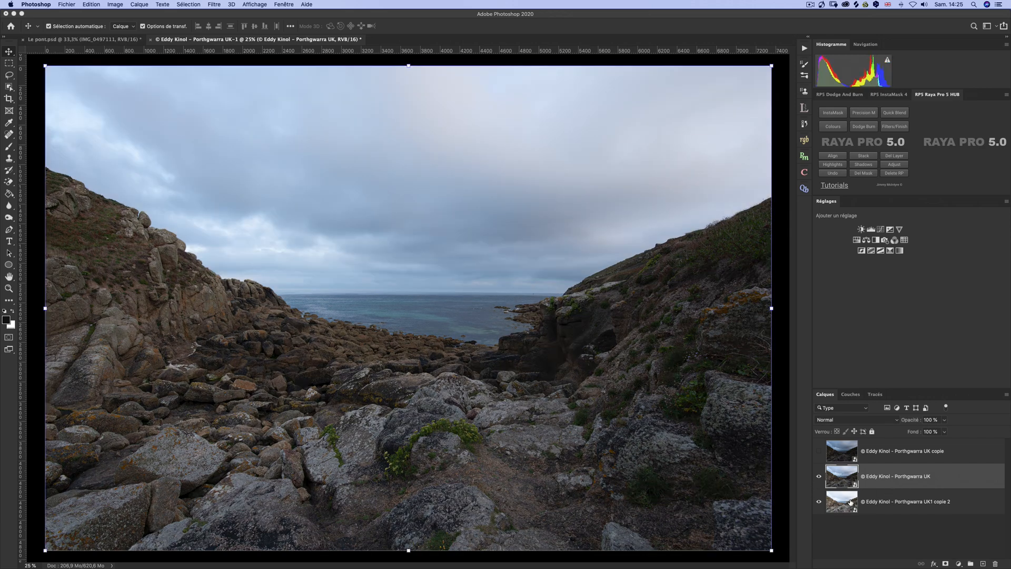
click(819, 477)
click(819, 476)
Blend the original Porthgwarra layer into the bright one with Quick Blend's overall Dark slider at maximum, and compare the result with the bright exposure.
click(894, 114)
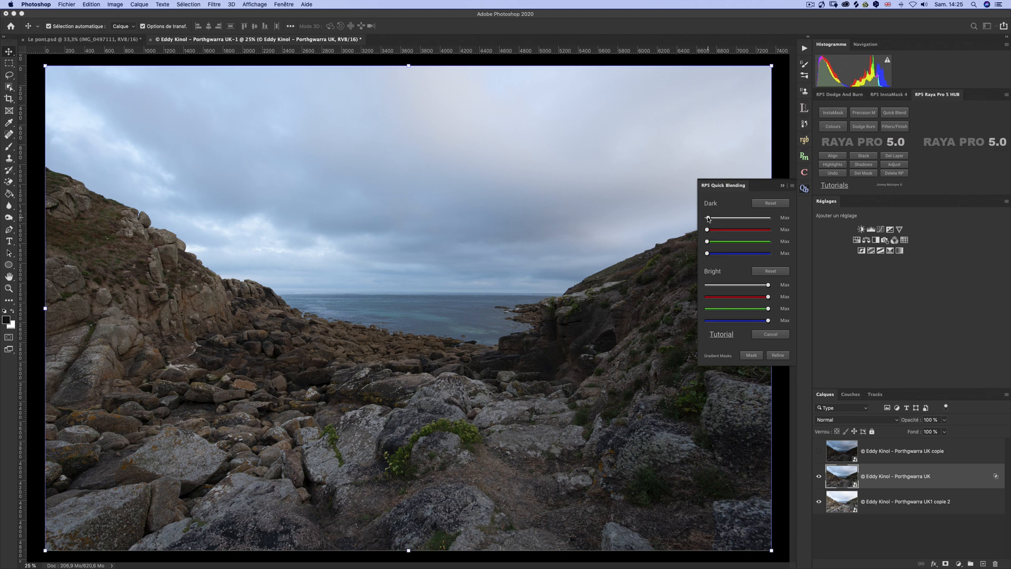
drag(706, 219, 796, 221)
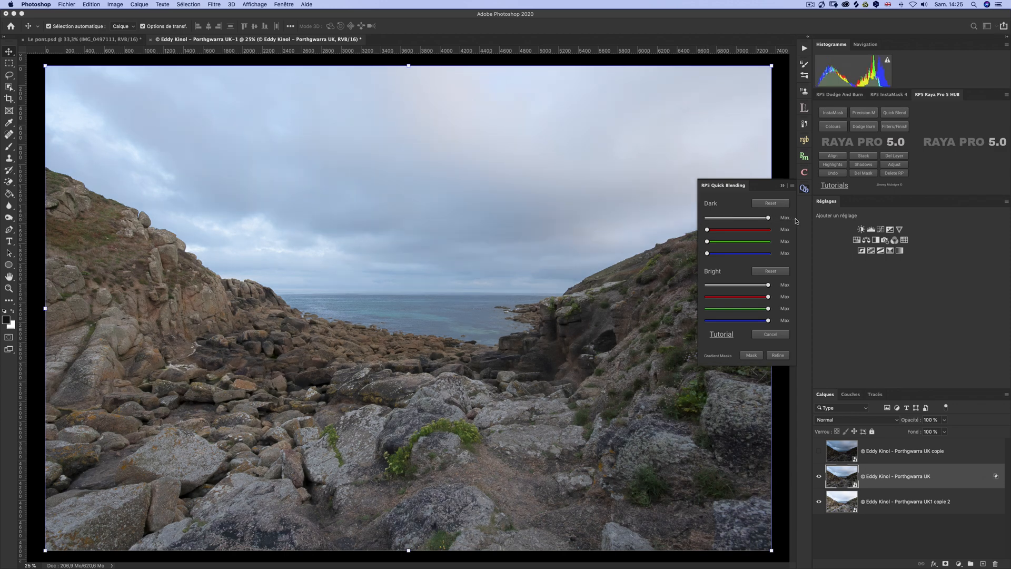
click(783, 186)
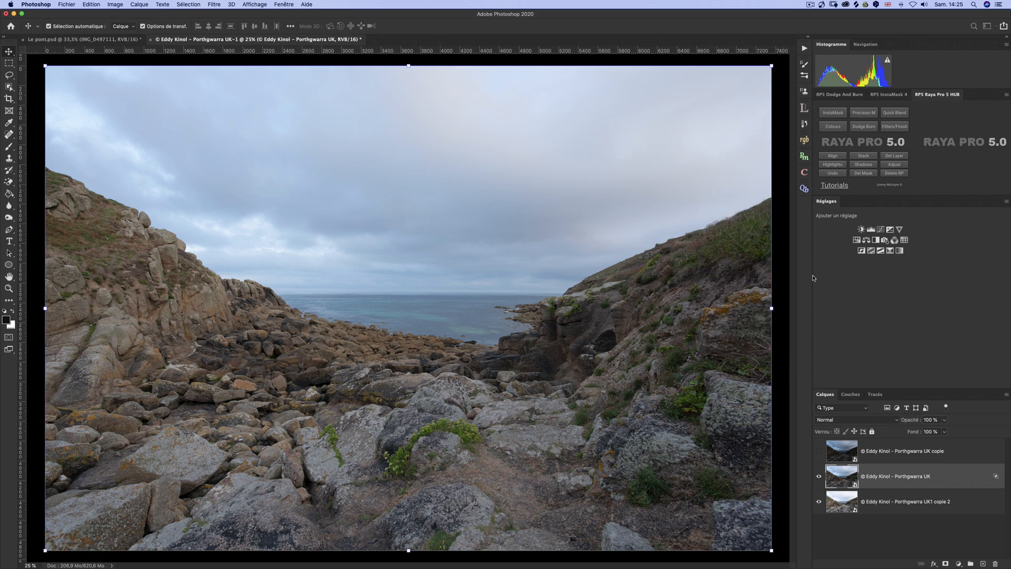
click(819, 477)
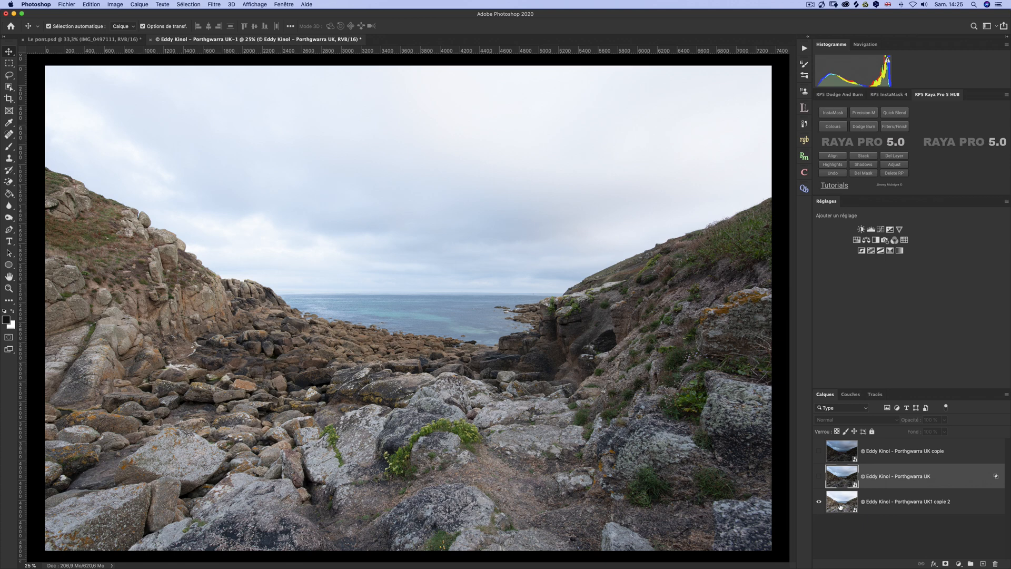
click(818, 476)
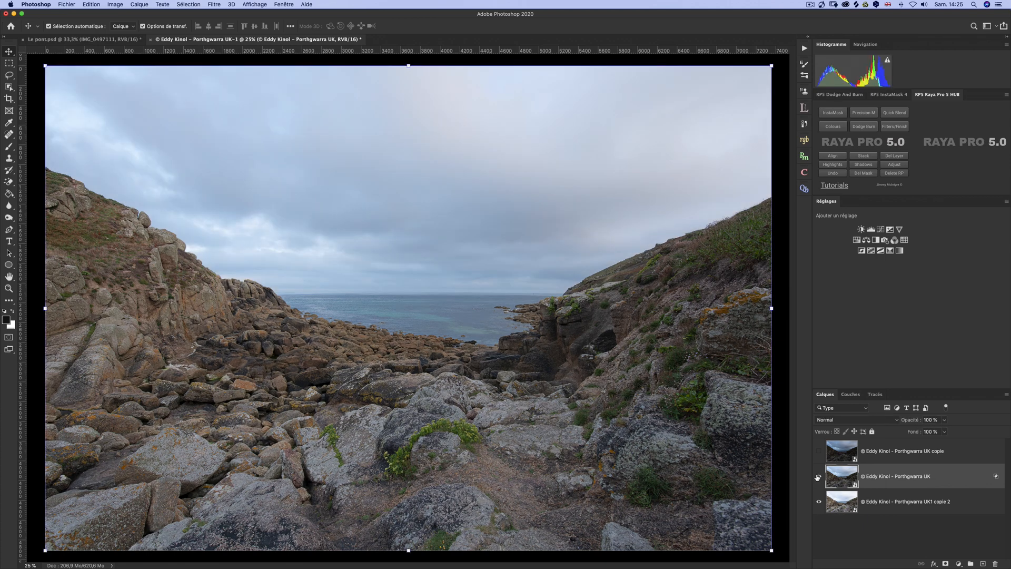
key(super+0)
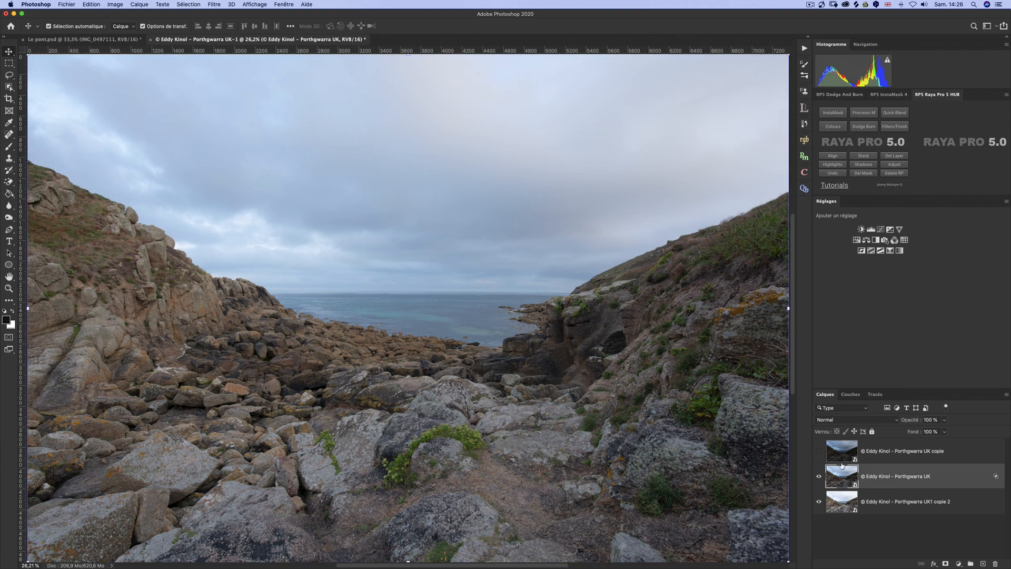
Show and select the dark Porthgwarra copy and blend it with Quick Blend's overall Dark slider at maximum.
click(818, 452)
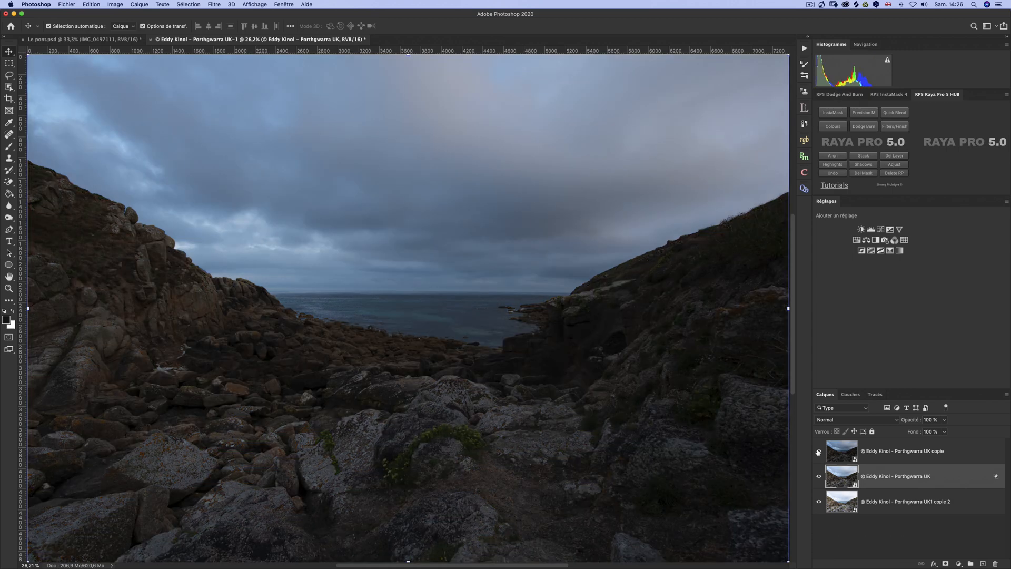
click(851, 451)
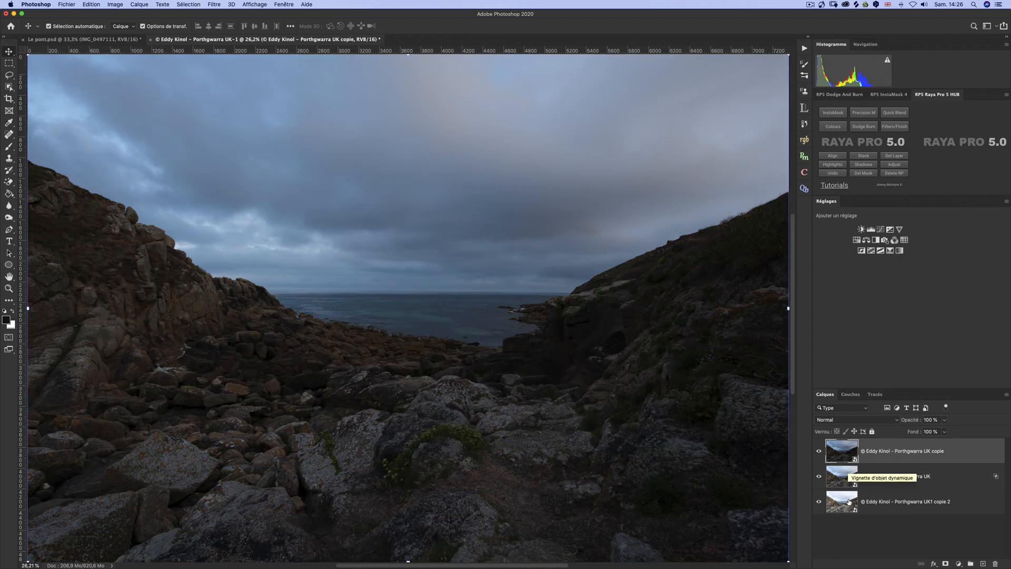
click(819, 451)
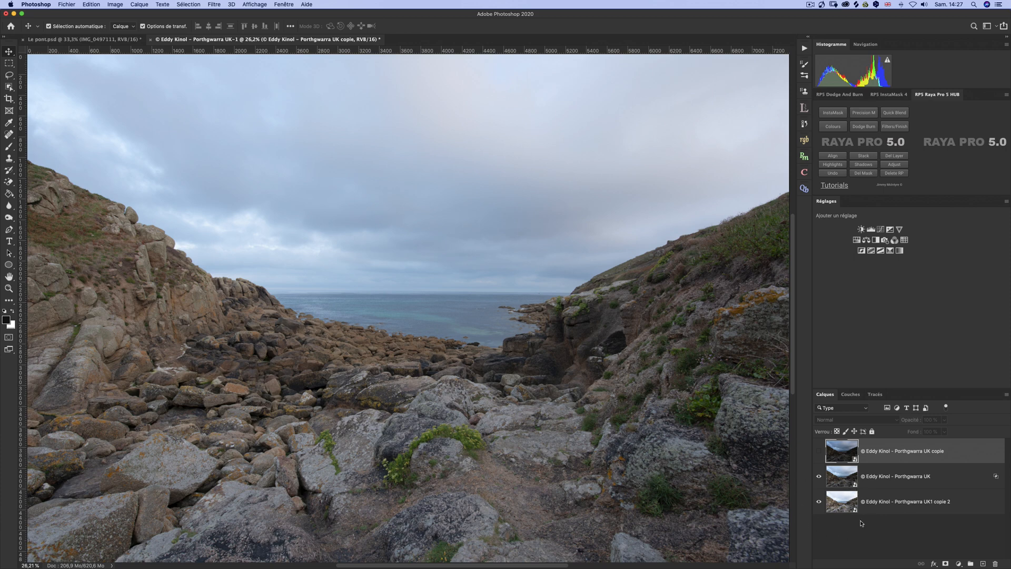
click(820, 452)
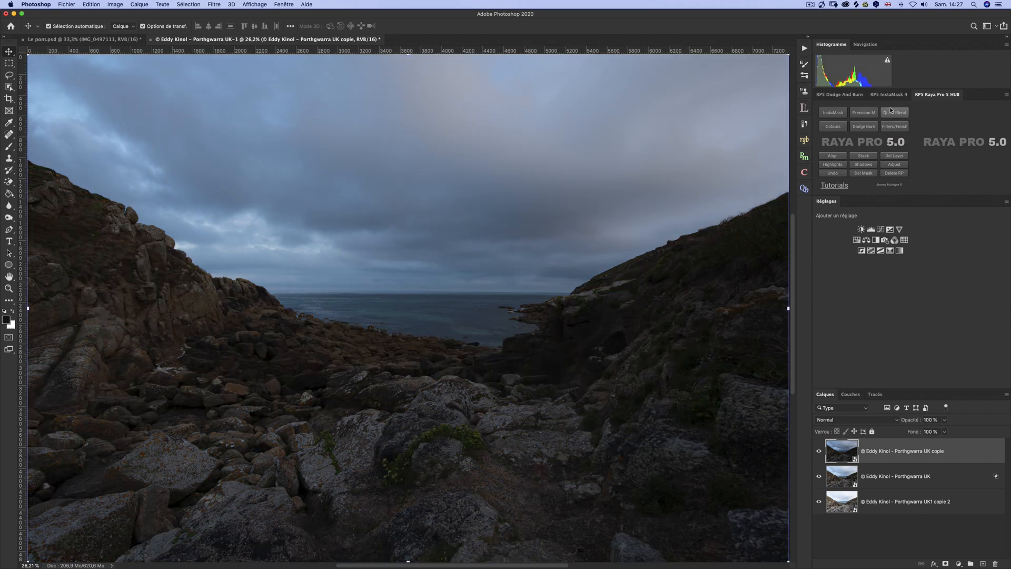
click(893, 113)
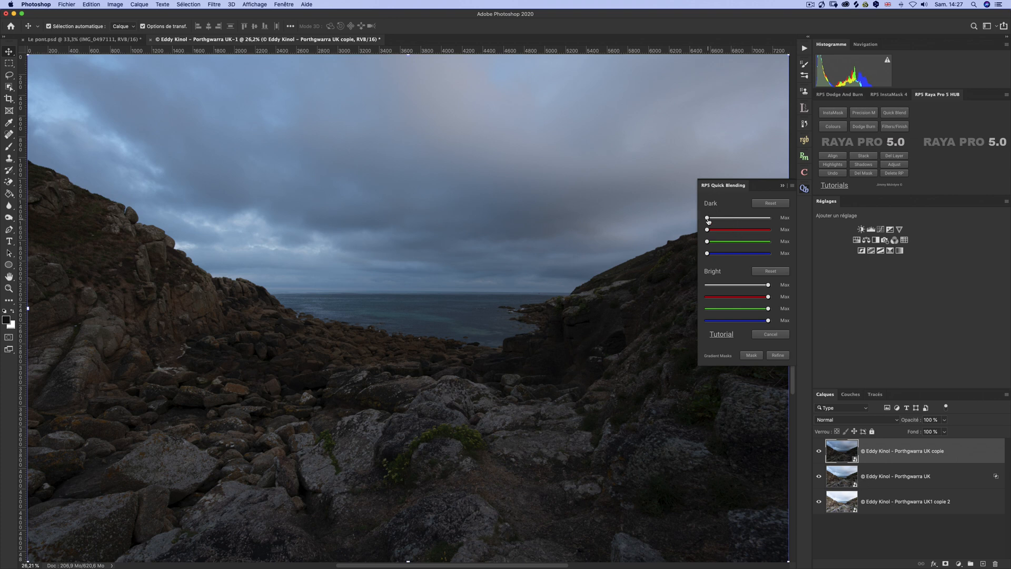
drag(707, 218, 781, 219)
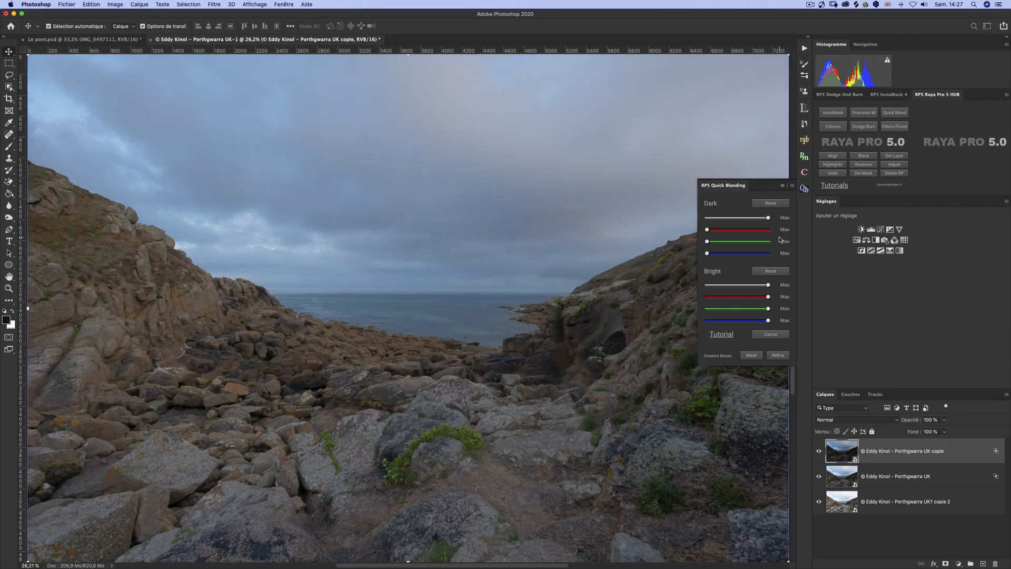
drag(730, 219, 646, 219)
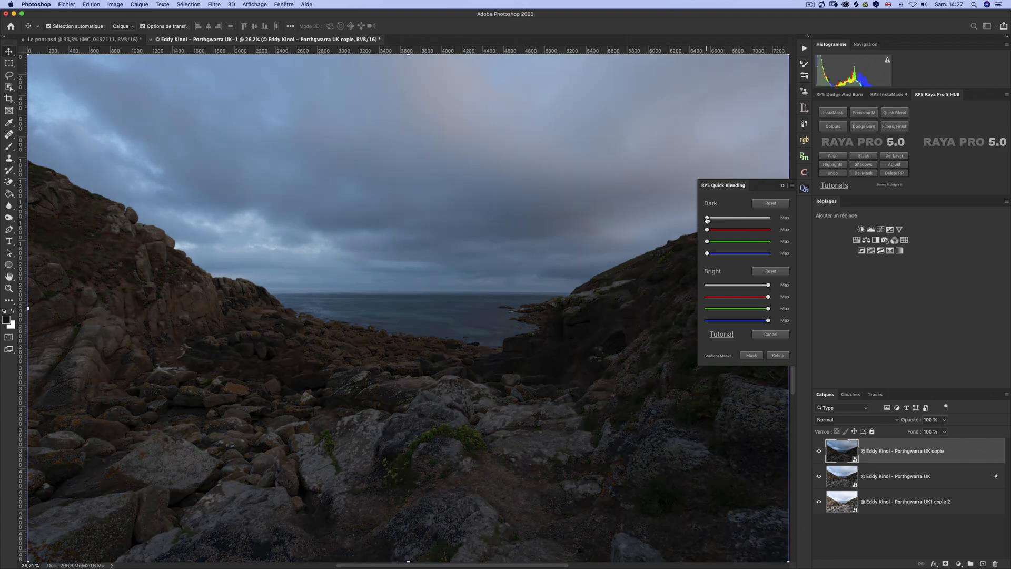
drag(707, 220, 768, 220)
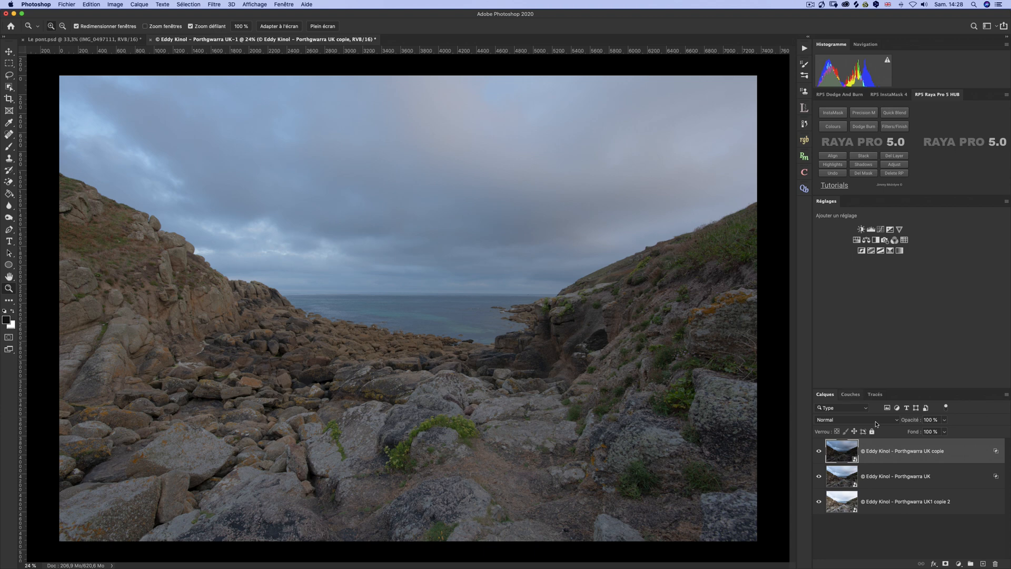
Hide and reshow the dark and original layers to compare the three-exposure blend with the bright base exposure.
click(818, 453)
click(818, 453)
click(819, 452)
click(819, 476)
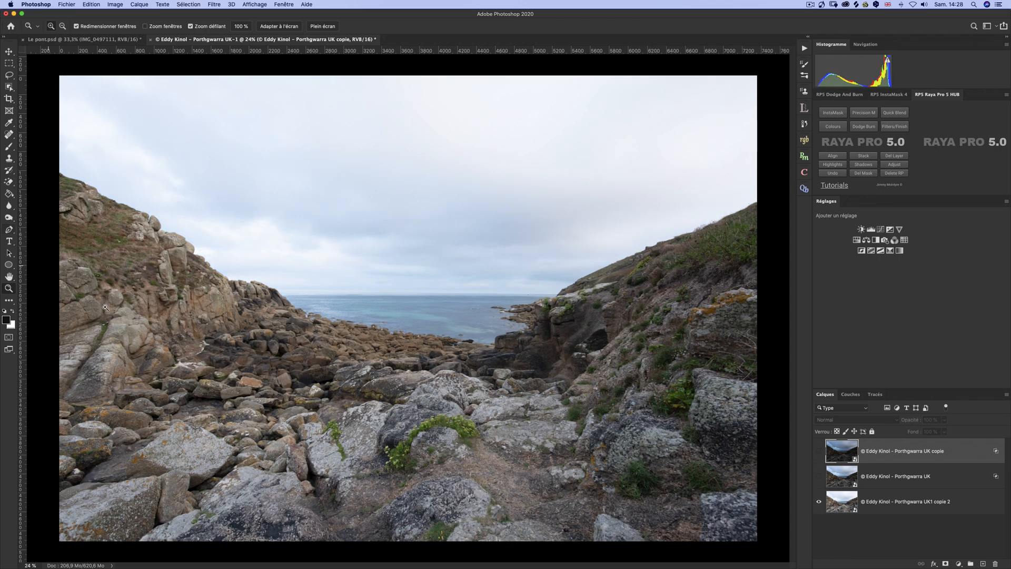
click(819, 476)
click(819, 451)
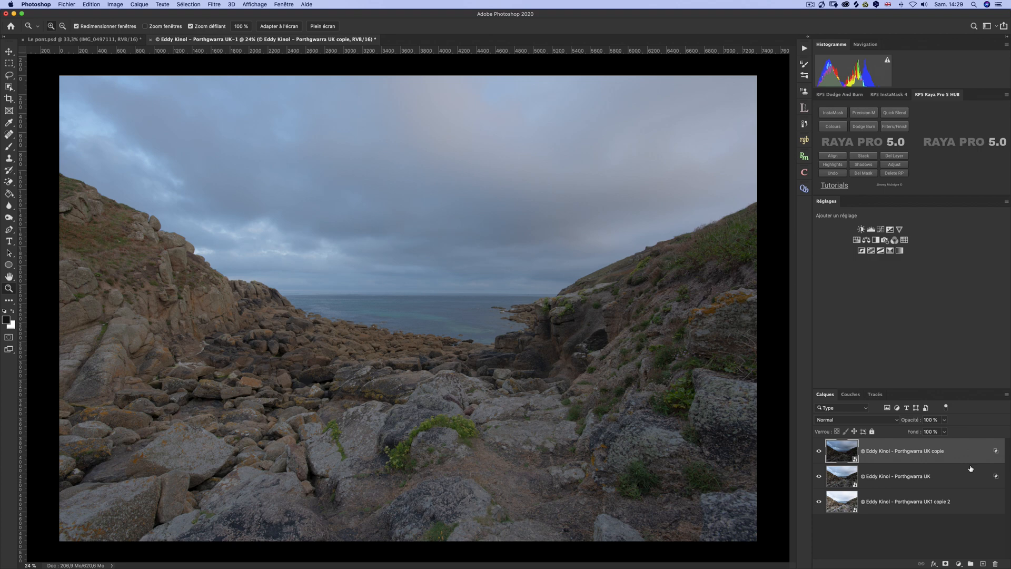
Revert the document history to the layer visibility state before the first Quick Blend.
click(804, 123)
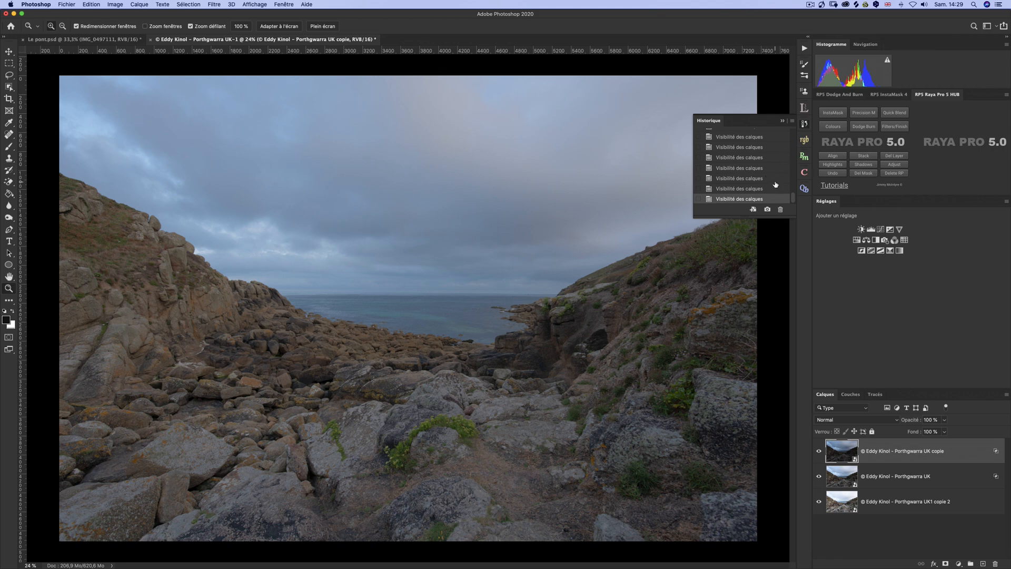
scroll(776, 184, up, 5)
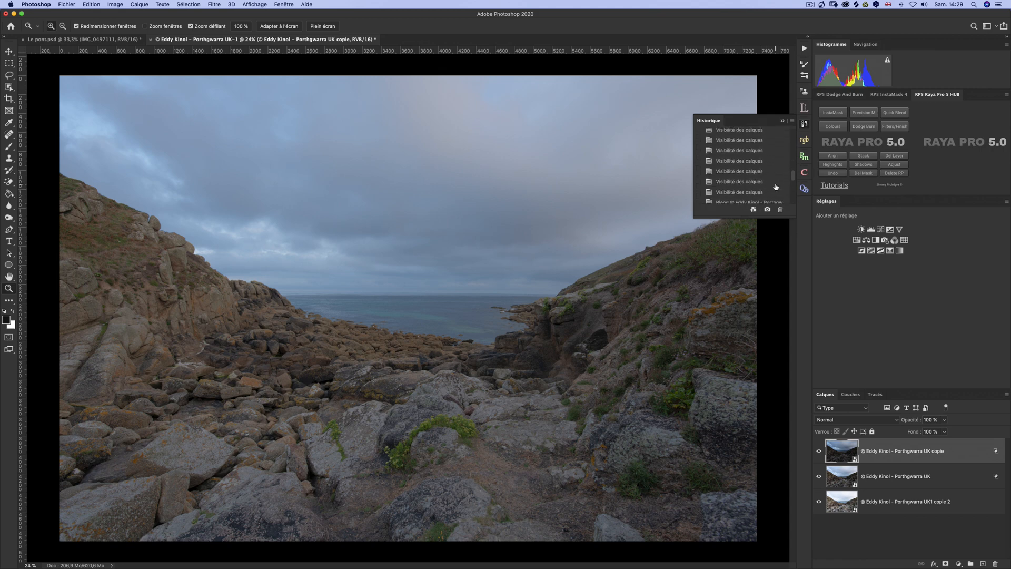
scroll(776, 187, up, 5)
click(748, 147)
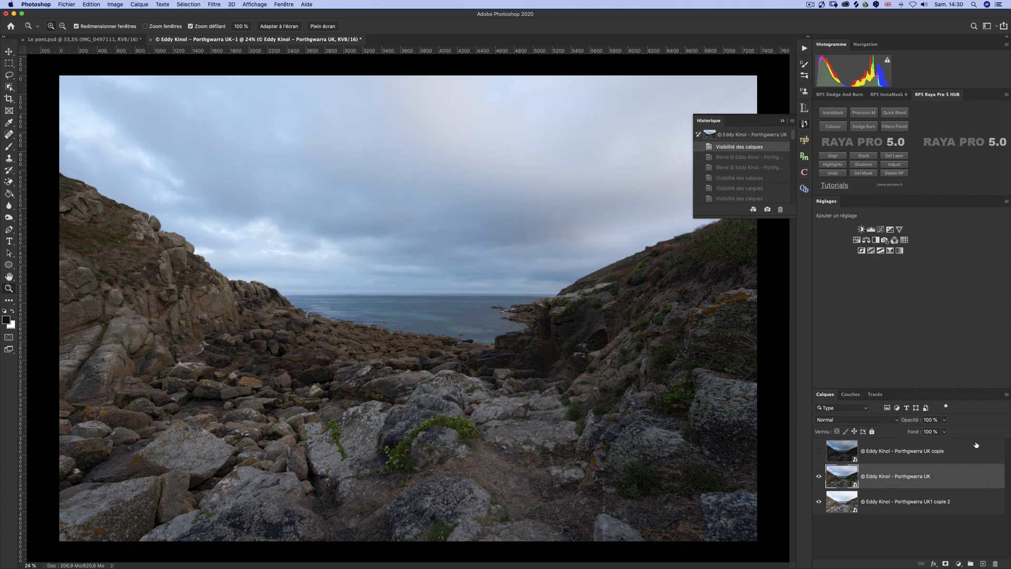
click(783, 121)
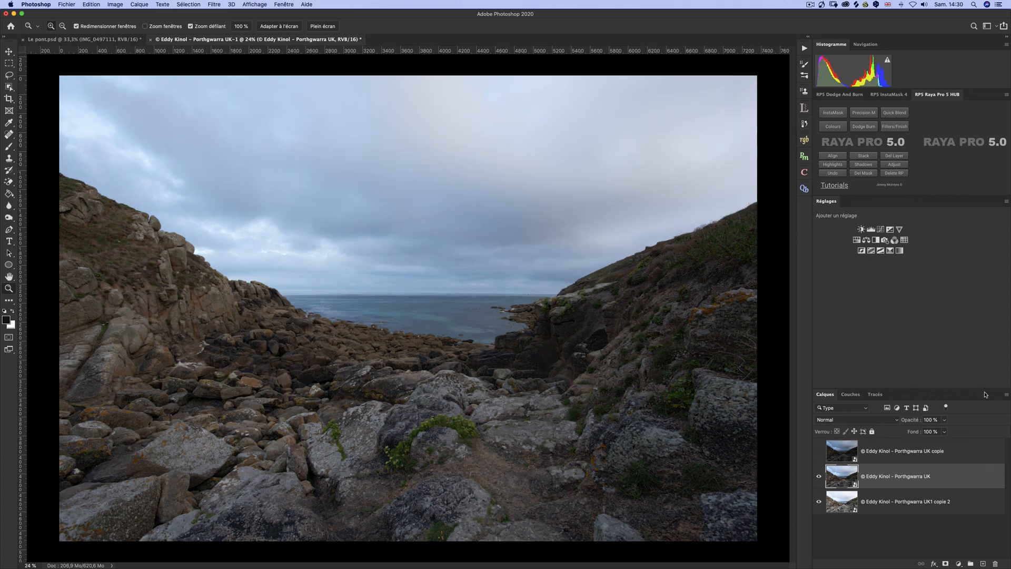
Check the unblended dark, normal and bright exposures by toggling the two upper layers.
click(819, 451)
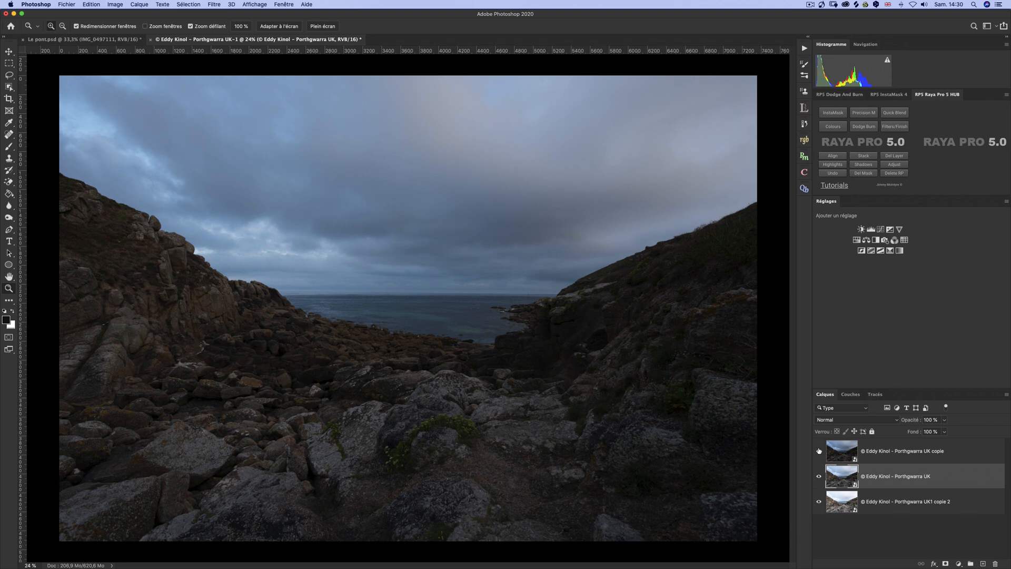
click(819, 452)
click(818, 476)
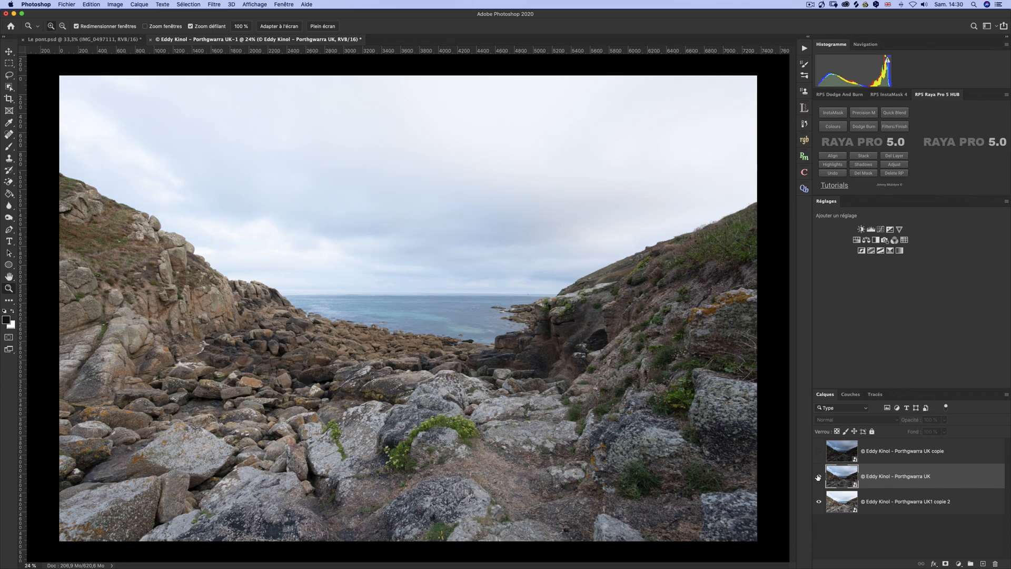
click(818, 477)
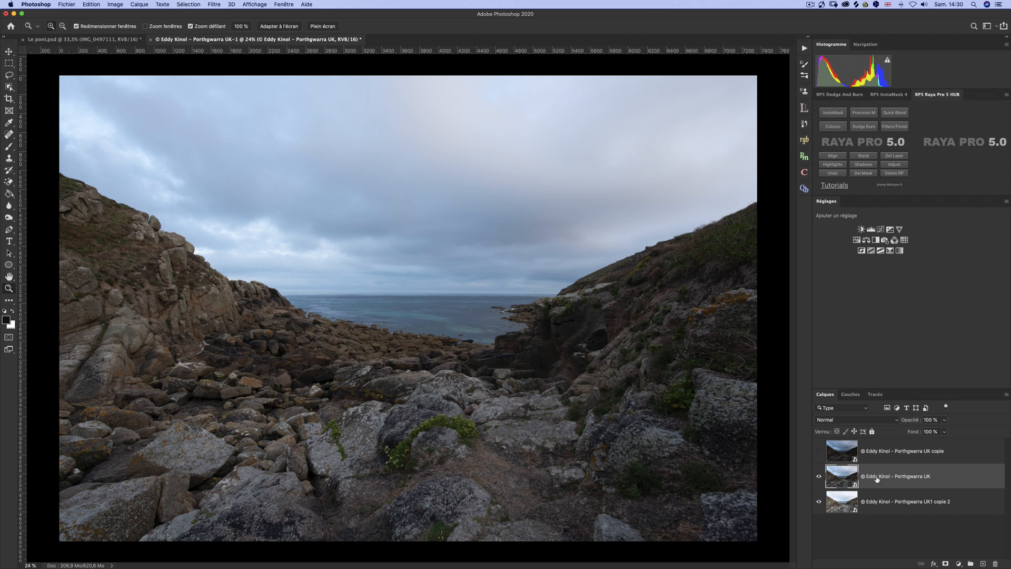
In the original Porthgwarra layer's blending options, split the This Layer black point to 0 / 255 for Gray and apply it.
double_click(978, 475)
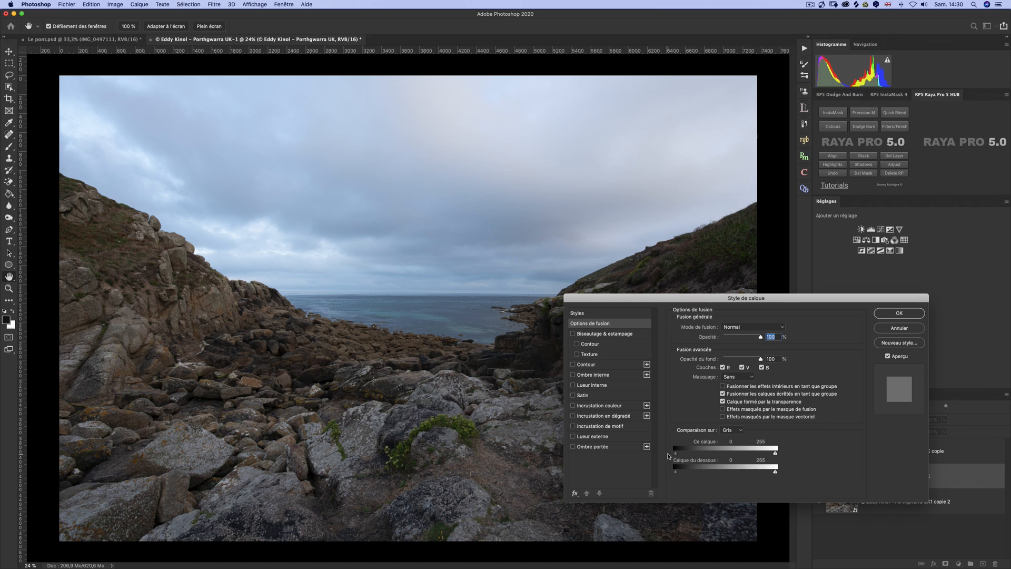
drag(841, 299, 603, 253)
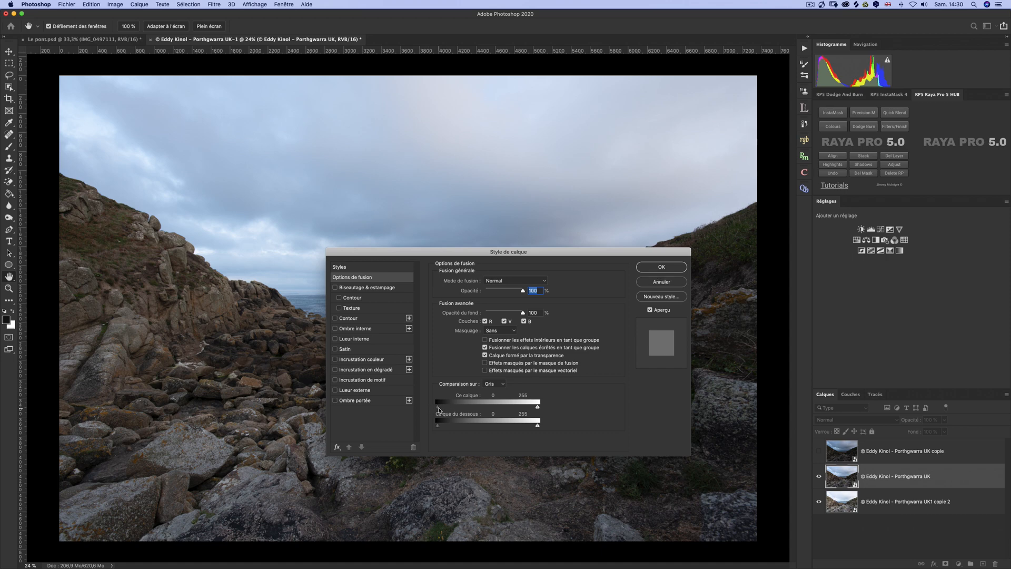
key(alt)
key(alt)
drag(440, 410, 550, 412)
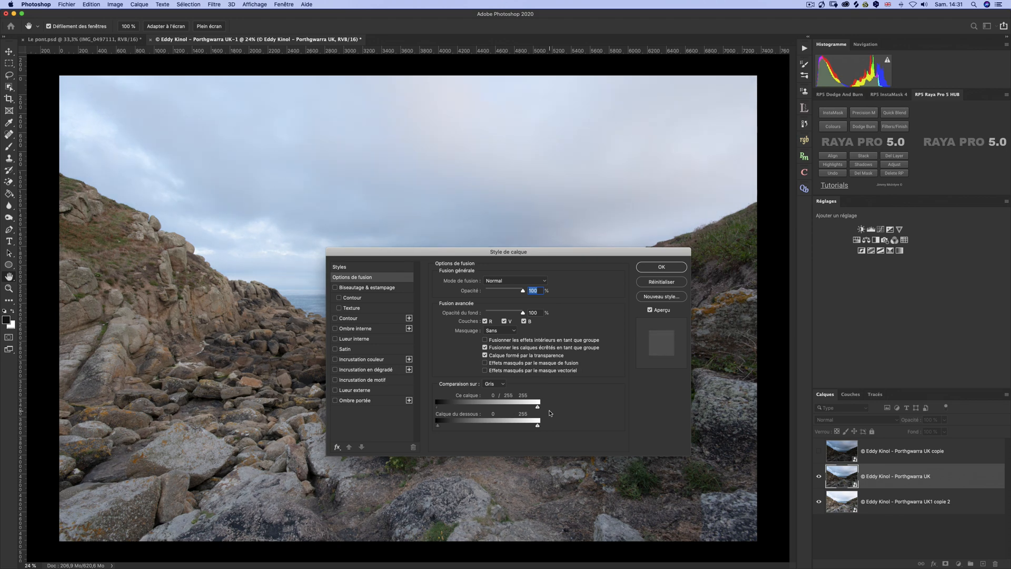
drag(611, 253, 1008, 205)
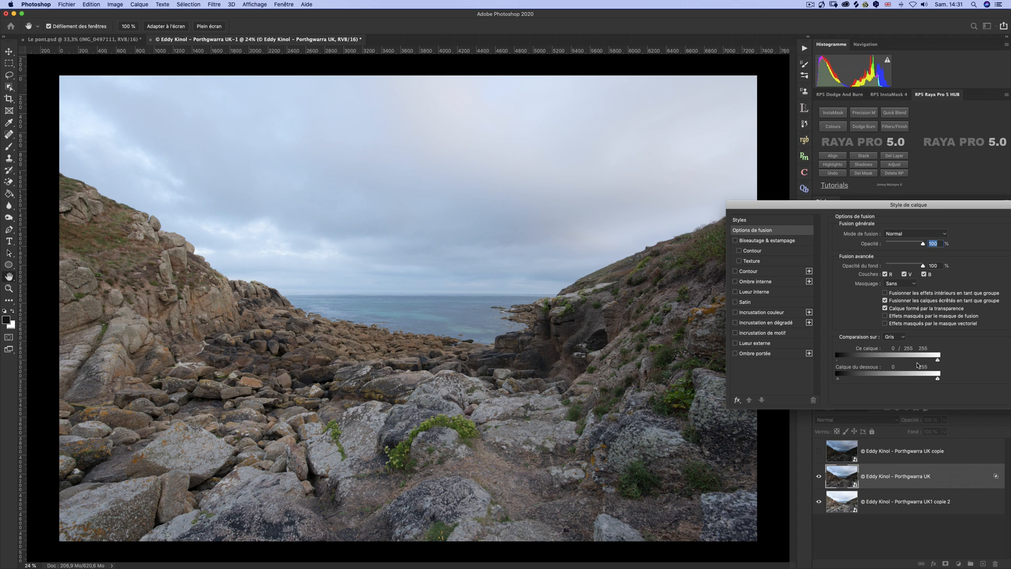
drag(935, 211, 541, 208)
click(667, 219)
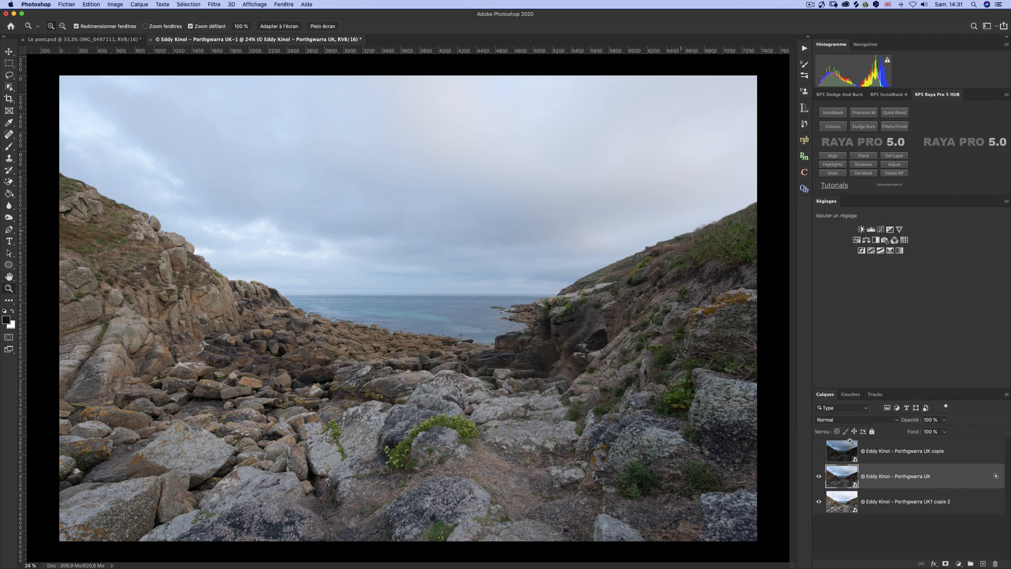
Compare the manually blended original layer with the bright exposure by hiding and reshowing it.
click(819, 476)
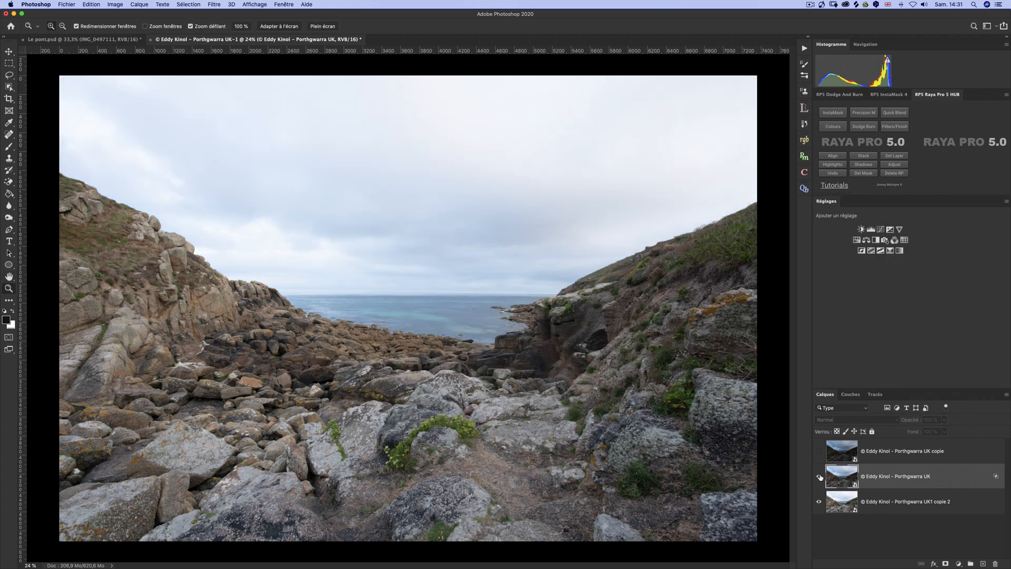
click(819, 476)
click(819, 477)
click(820, 476)
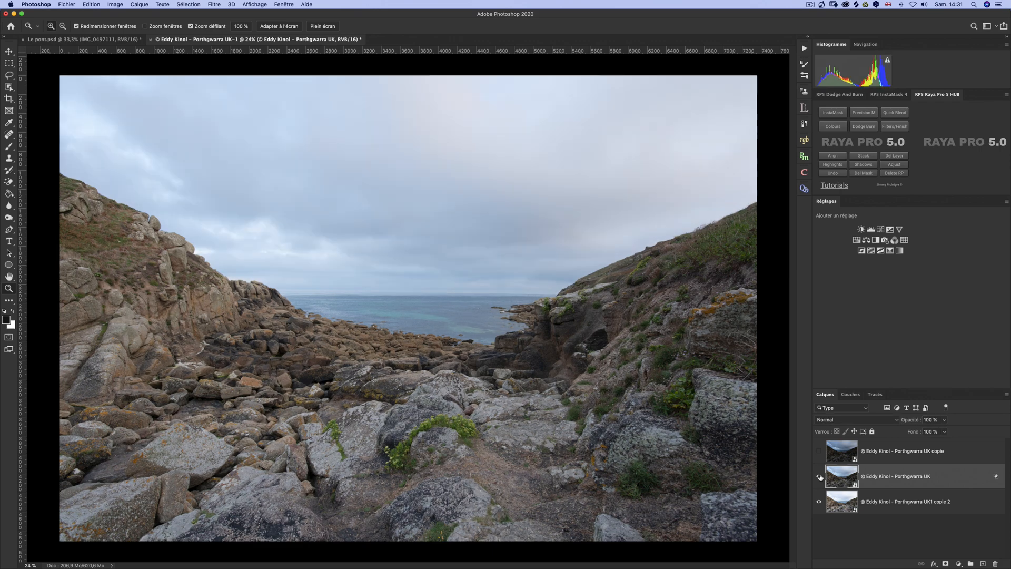
click(819, 476)
click(820, 477)
Examine the Quick Blending sliders alongside the document's RVB, red, green and blue channels.
click(895, 112)
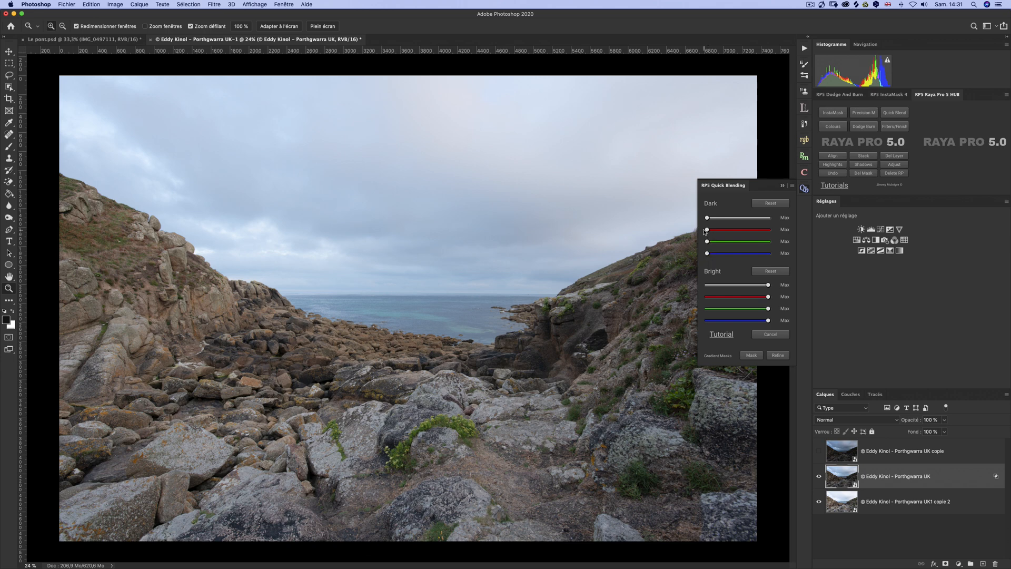
click(852, 395)
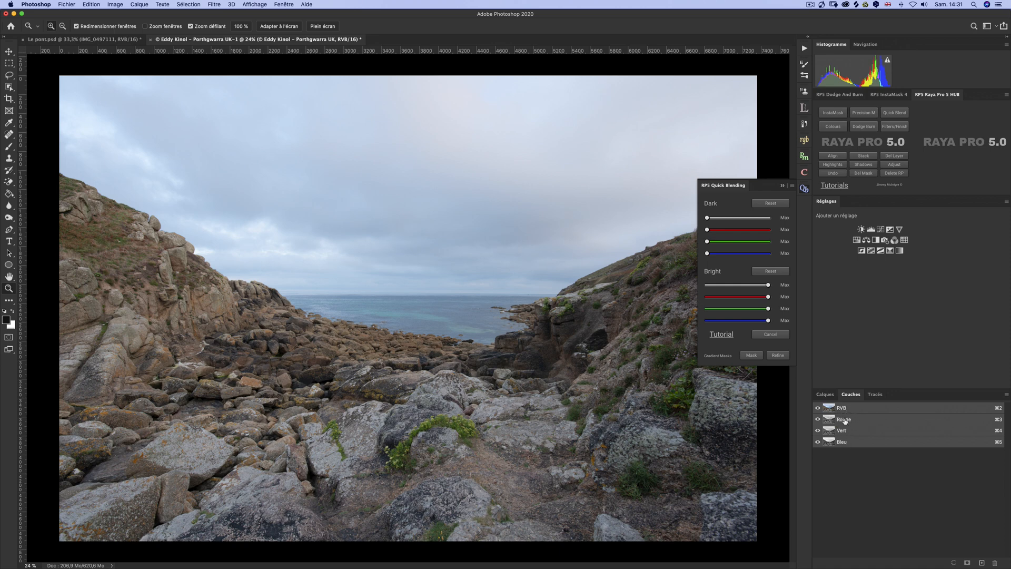
click(825, 395)
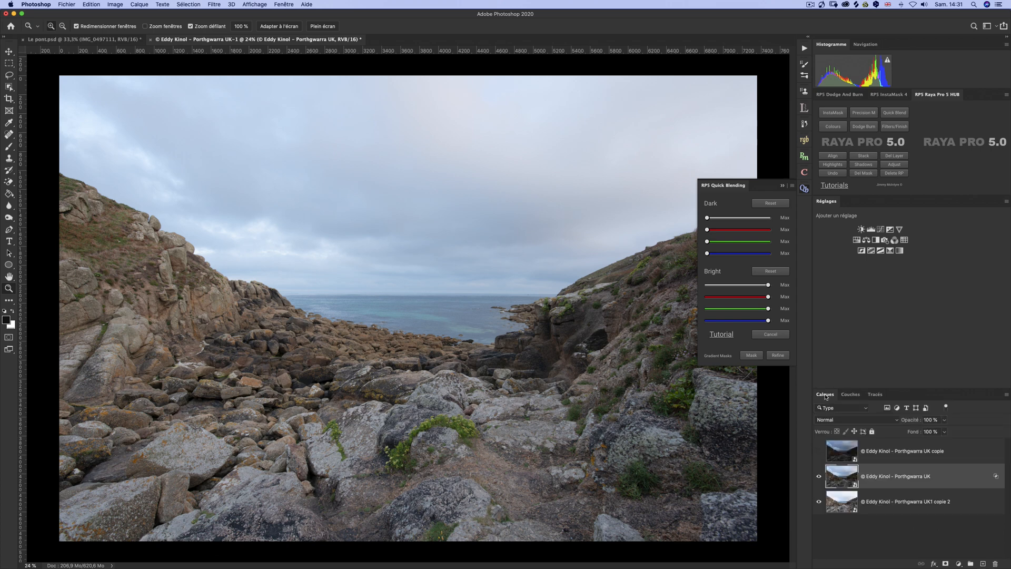
click(858, 395)
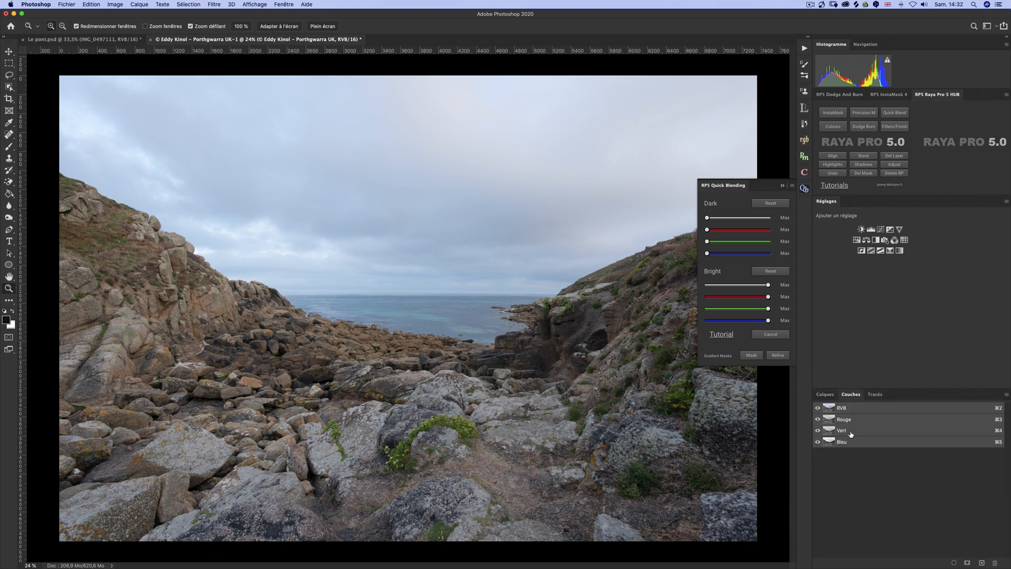
click(825, 397)
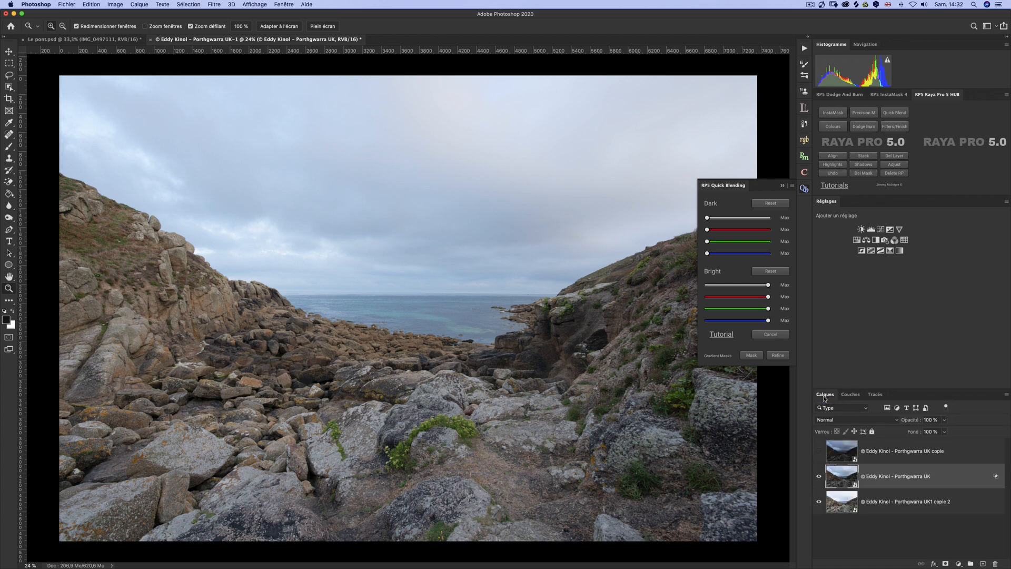
click(783, 186)
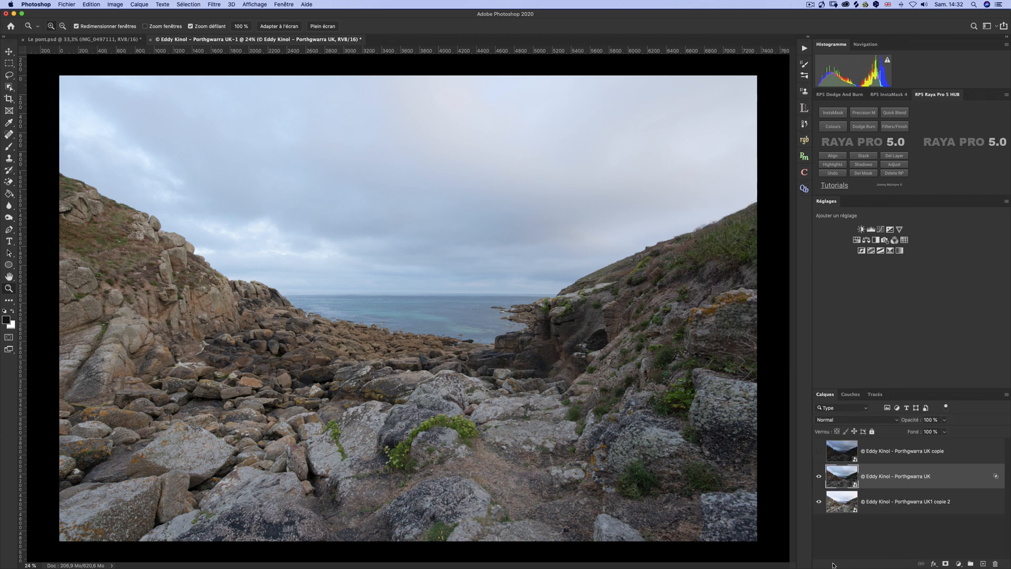
Show the dark Porthgwarra copy layer, split its This Layer black point to 0 / 255 for Gray in the blending options and apply it.
click(819, 452)
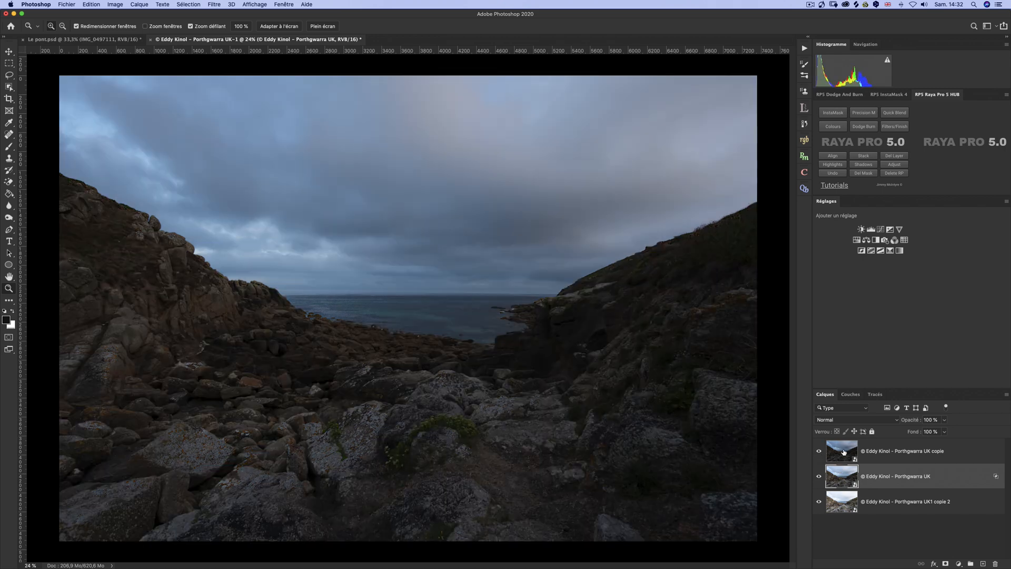
click(843, 452)
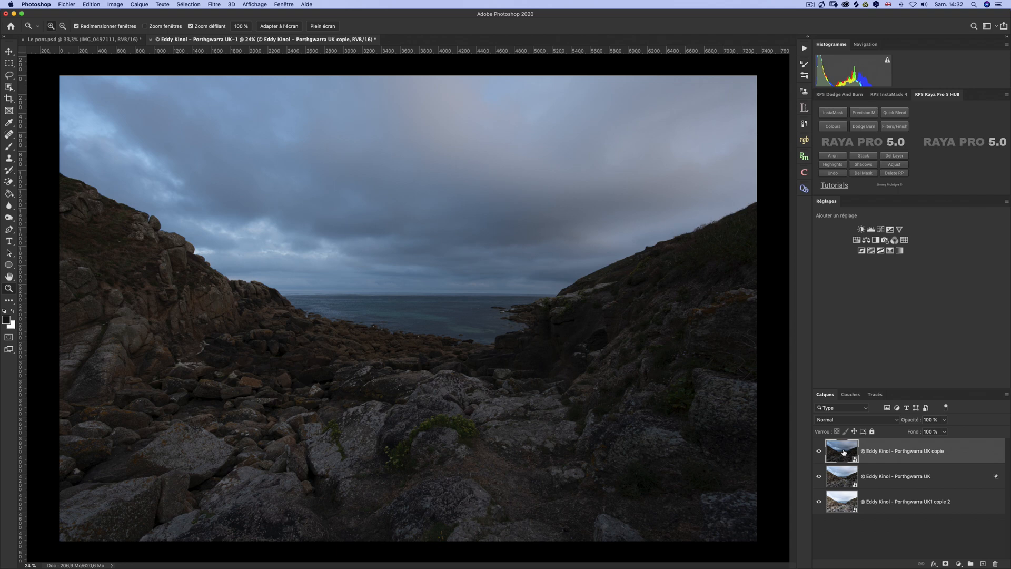
double_click(965, 451)
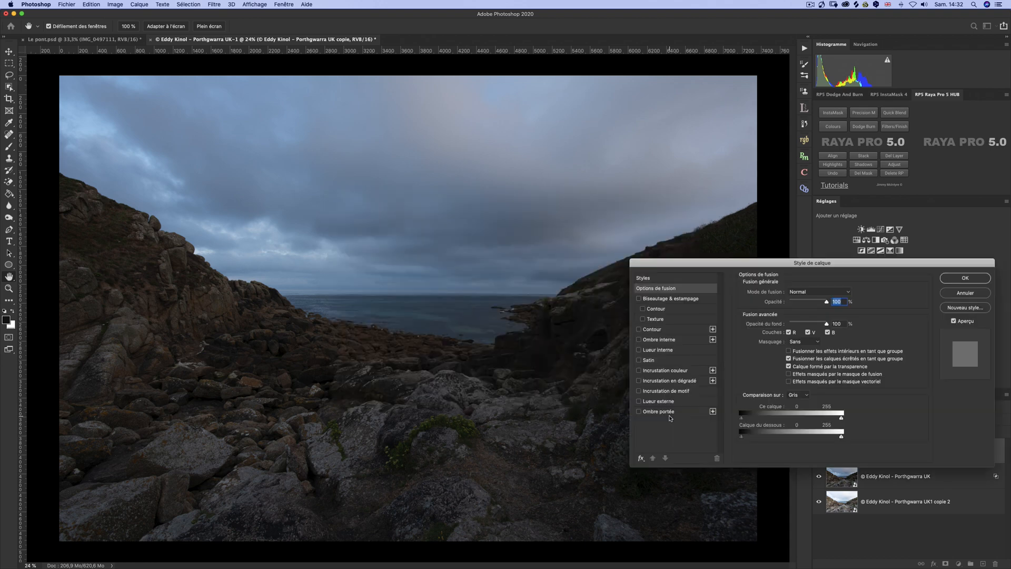
key(alt)
drag(743, 419, 937, 422)
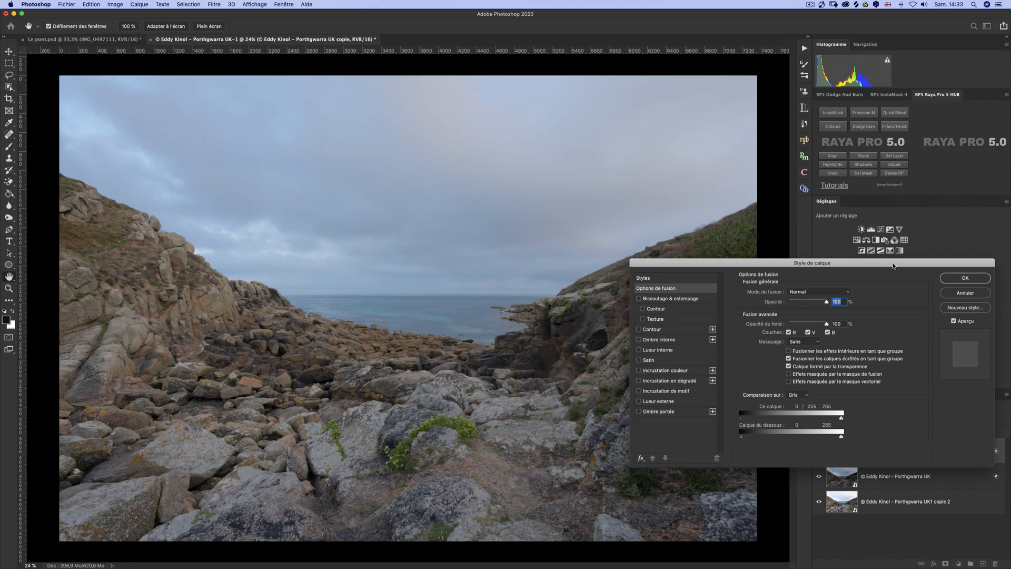
drag(894, 266, 508, 392)
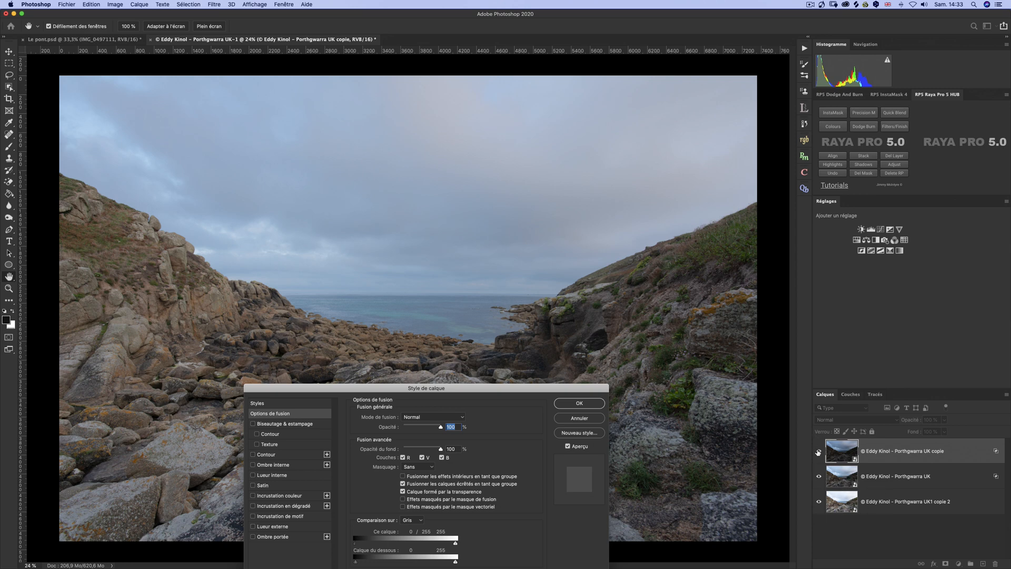
key(Return)
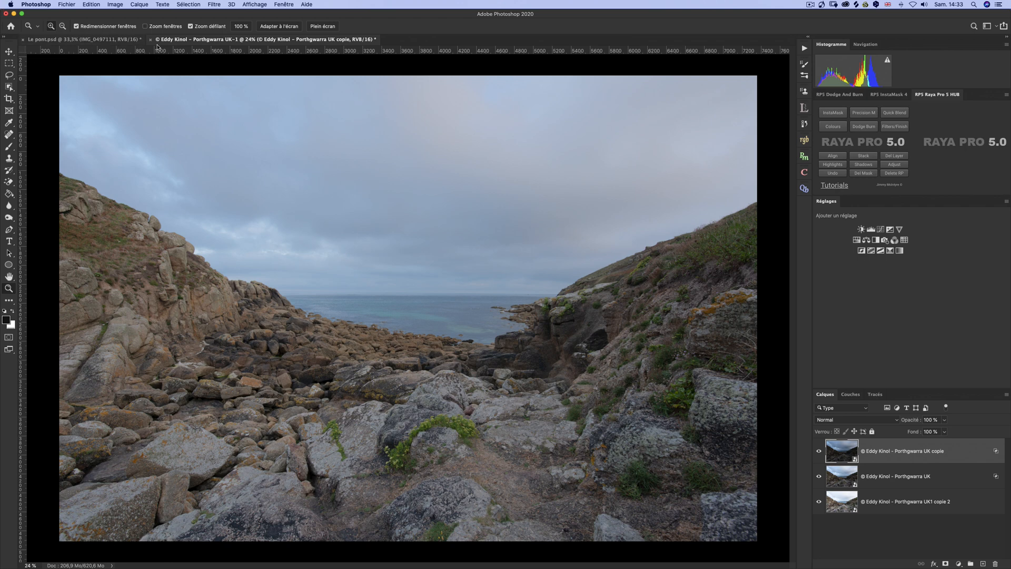
Switch to the Le pont.psd document and turn on the Niveaux 1 layer, comparing the photo with and without it.
click(105, 40)
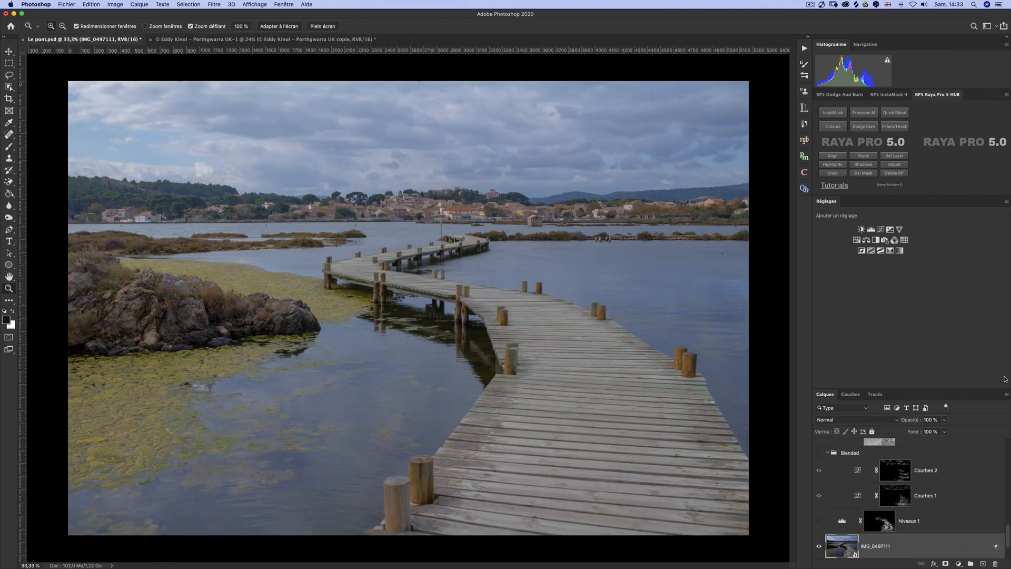
scroll(958, 499, down, 2)
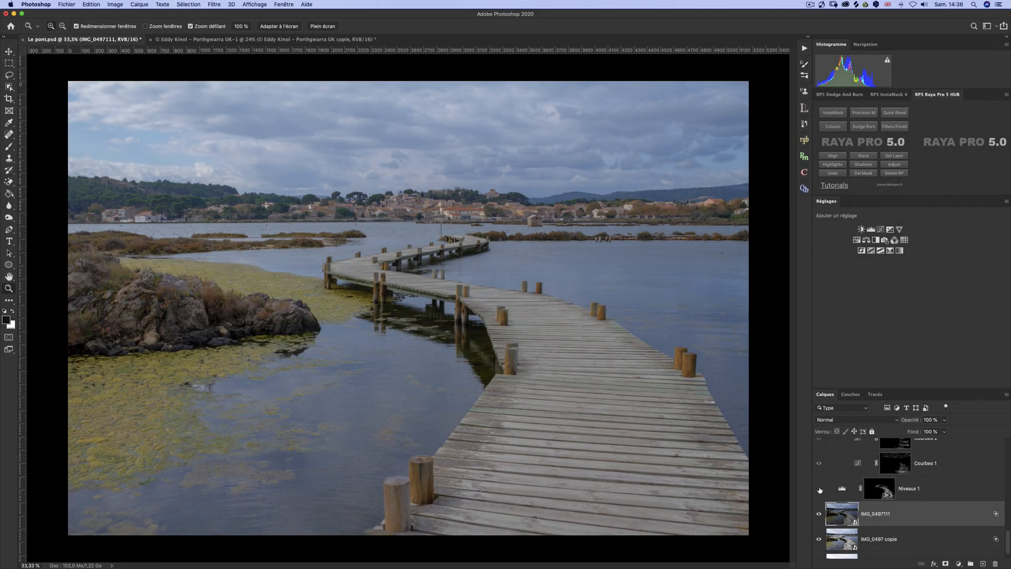
click(820, 489)
click(819, 489)
click(820, 490)
Inspect the Niveaux 1 mask on its own and compare the levels effect with the layer hidden and with its mask disabled.
key(alt)
alt+click(888, 493)
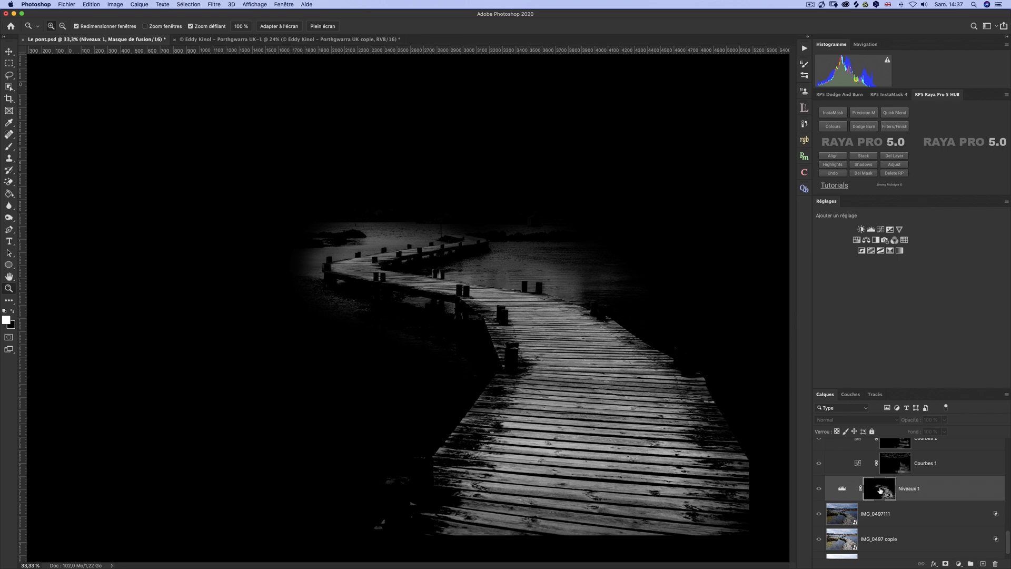
alt+click(880, 489)
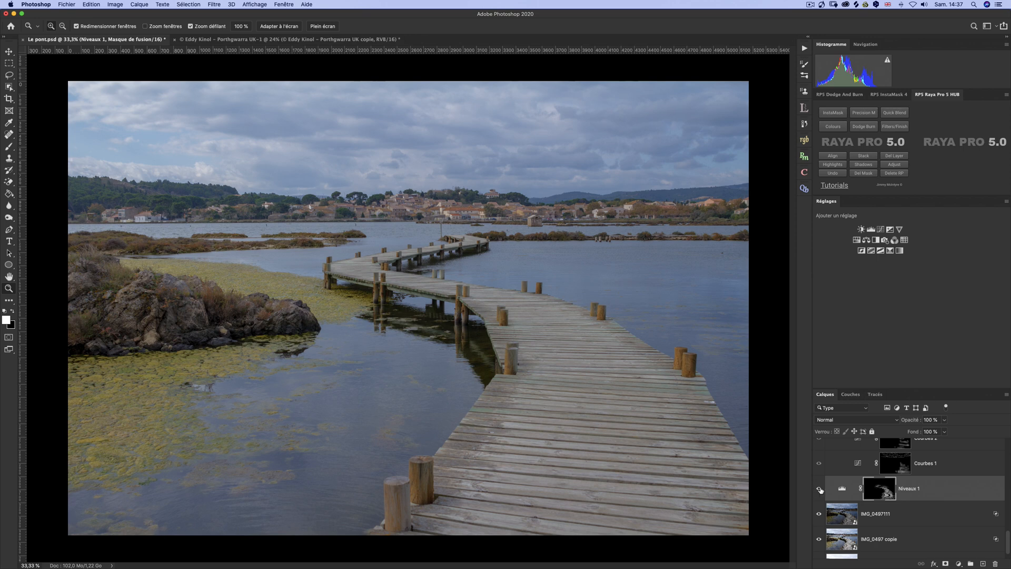
click(820, 489)
click(819, 489)
shift+click(888, 490)
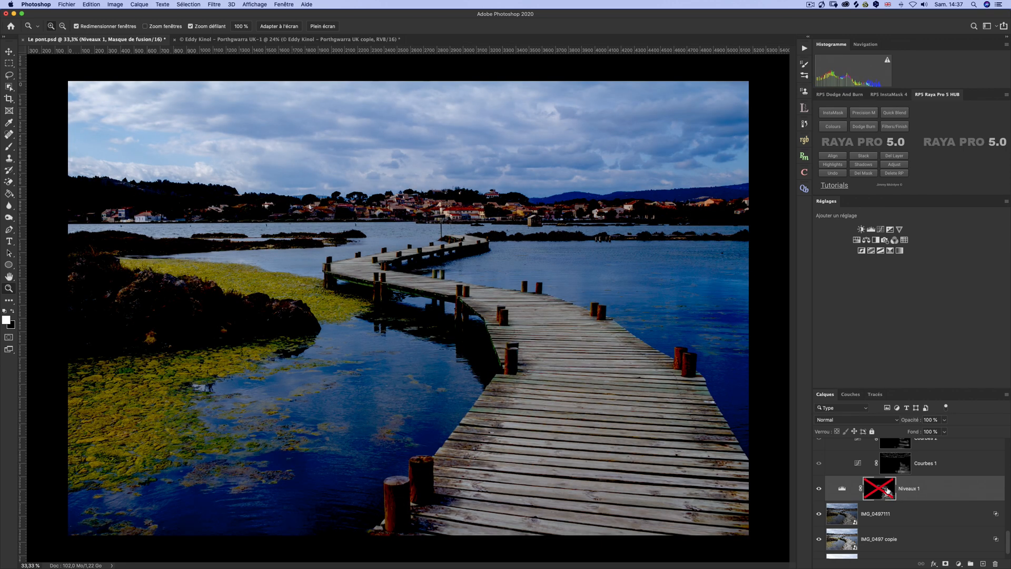
shift+click(888, 491)
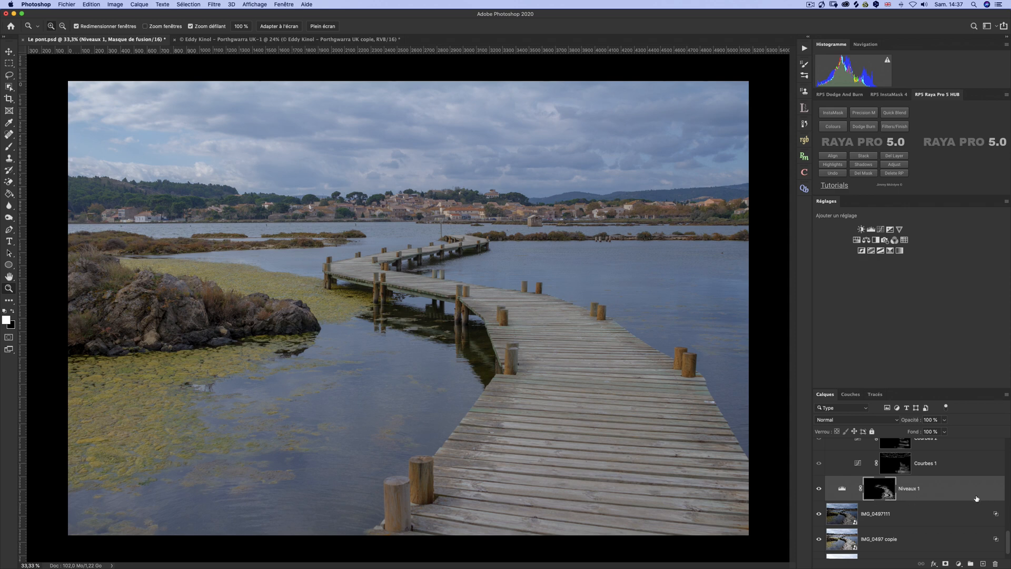
Turn on the Blended group and examine the curves of its Courbes 2 and Courbes 1 layers.
scroll(820, 465, up, 2)
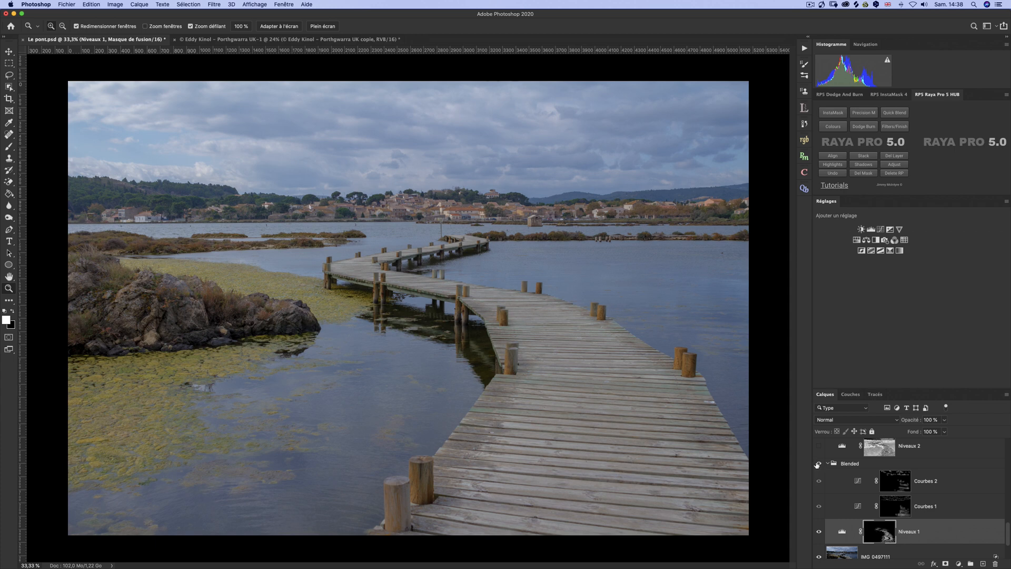
click(859, 480)
double_click(860, 481)
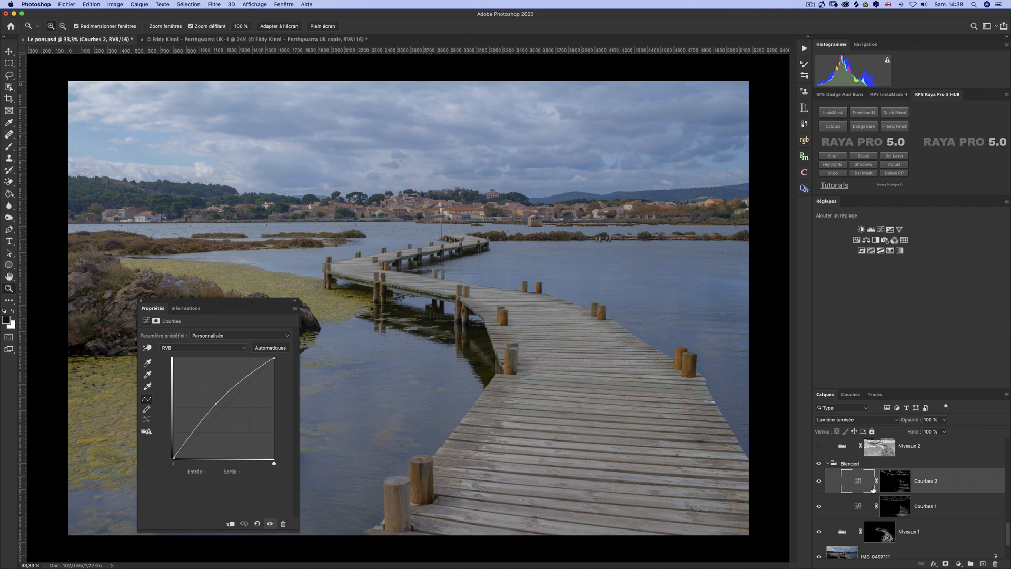
click(859, 506)
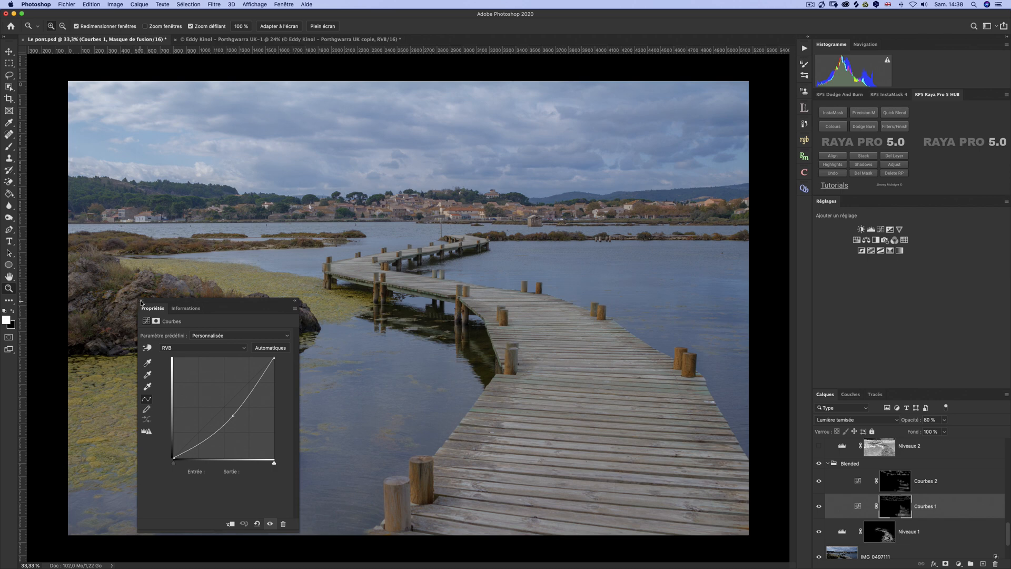
click(139, 301)
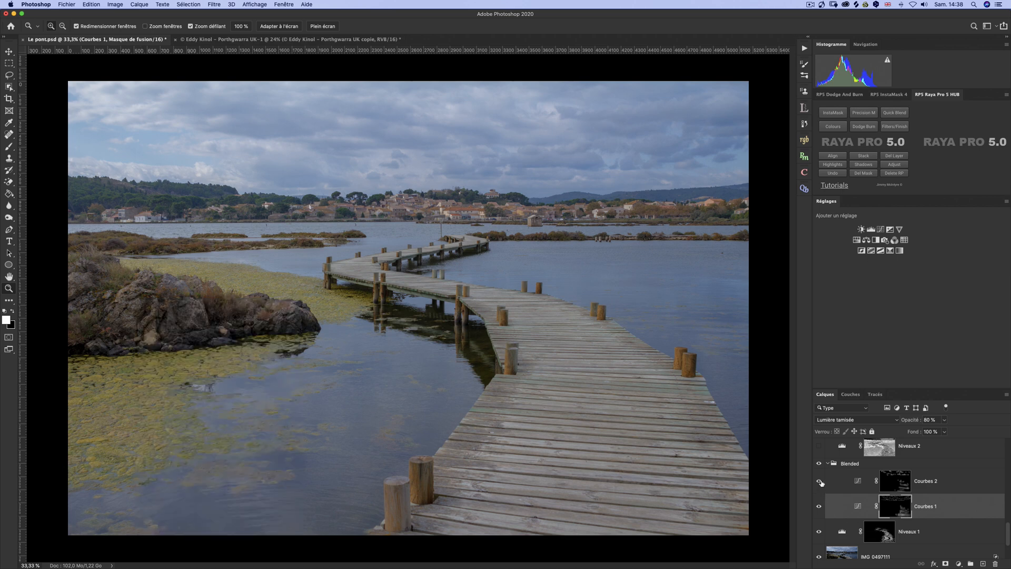
Hide Courbes 2 and compare the photo with and without Courbes 1 by toggling its visibility.
click(819, 481)
click(819, 506)
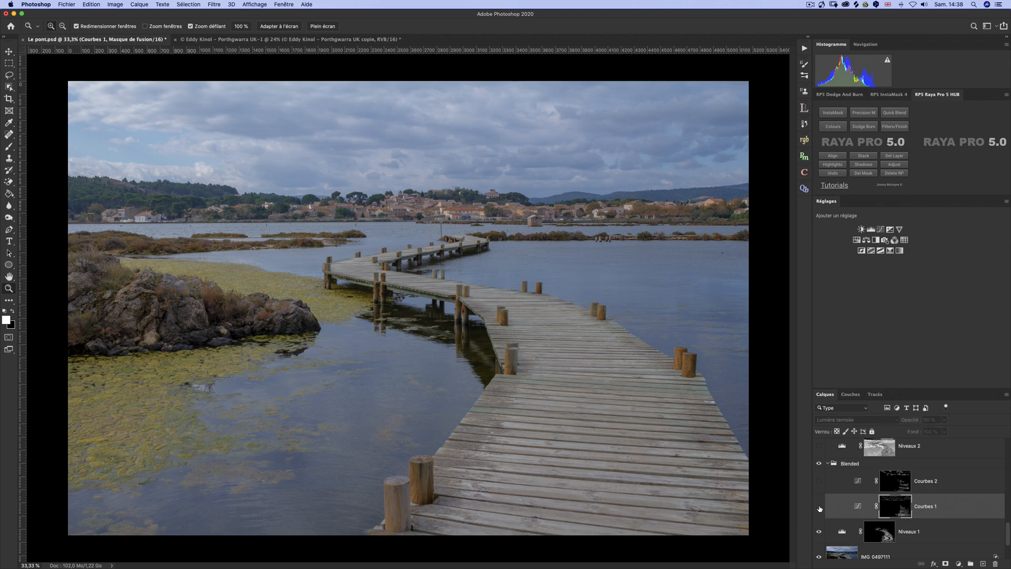
click(820, 507)
click(819, 507)
click(819, 507)
click(820, 508)
click(820, 508)
click(820, 508)
click(820, 508)
Inspect the Courbes 1 mask on its own, check the curve's effect with the mask disabled, and show Courbes 2 again.
alt+click(892, 509)
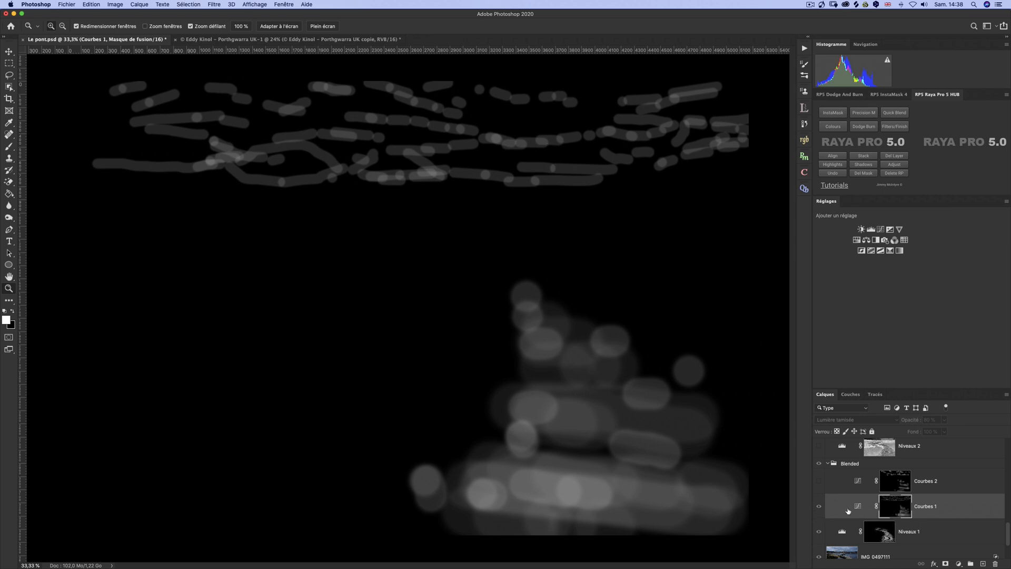
alt+click(904, 508)
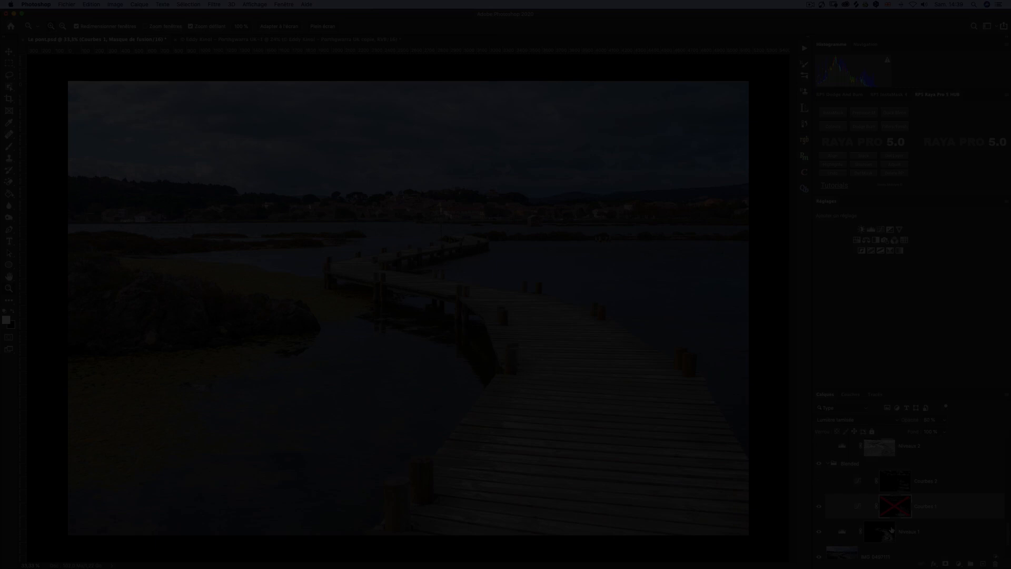
shift+click(888, 514)
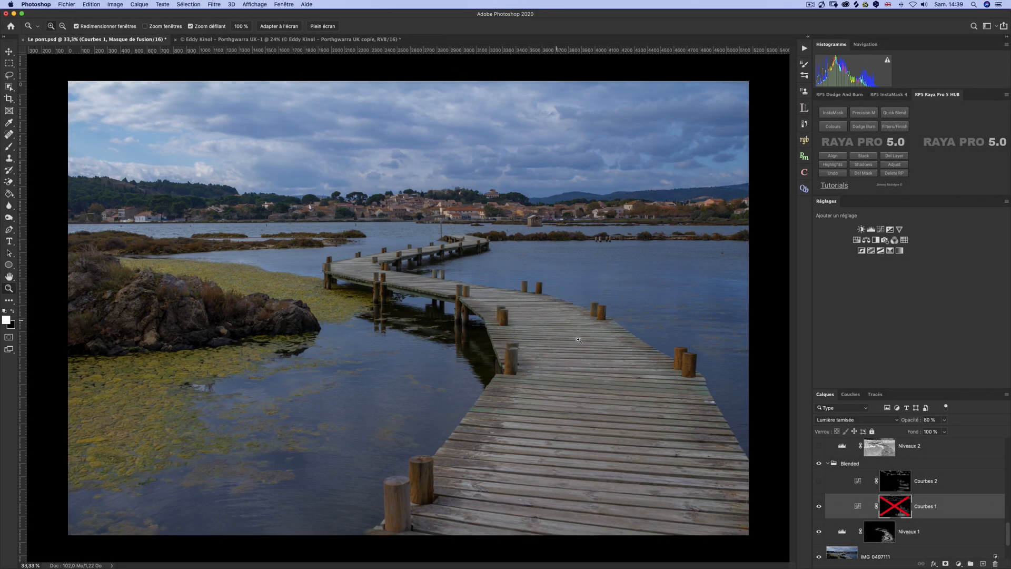
shift+click(899, 503)
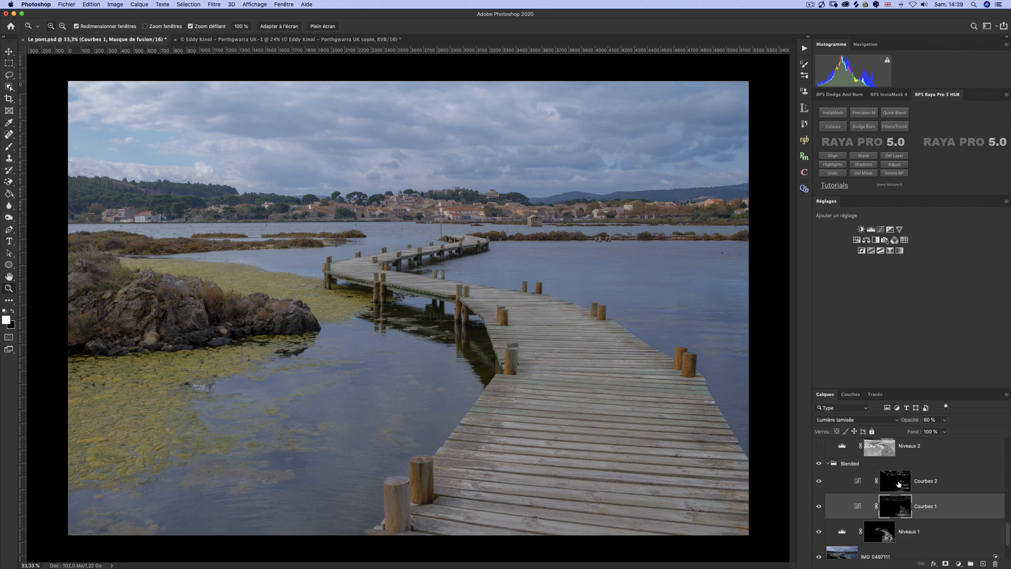
Inspect the Courbes 2 mask on its own and compare the photo with and without the Blended group.
alt+click(899, 484)
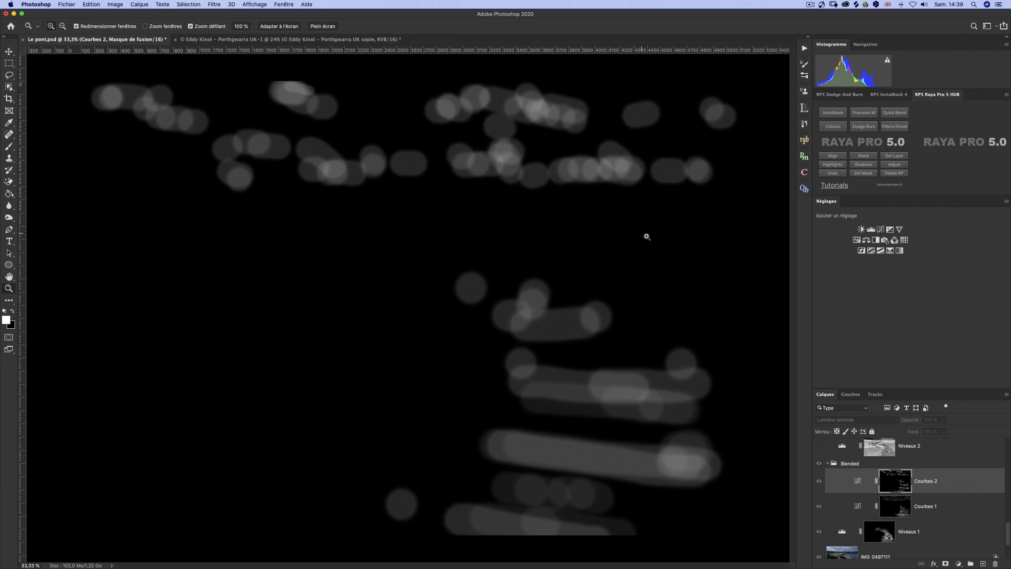
alt+click(894, 482)
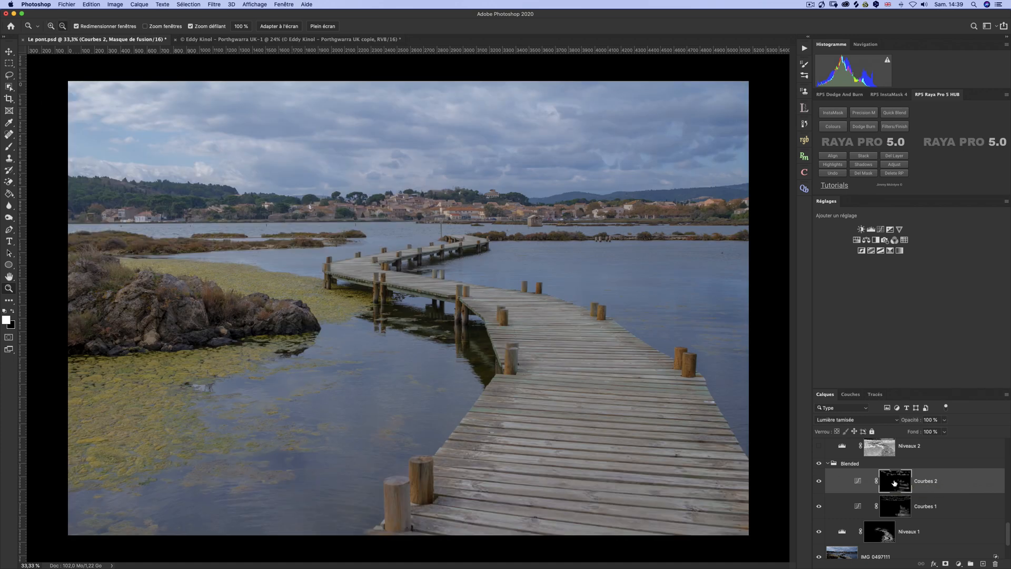
click(819, 463)
click(819, 463)
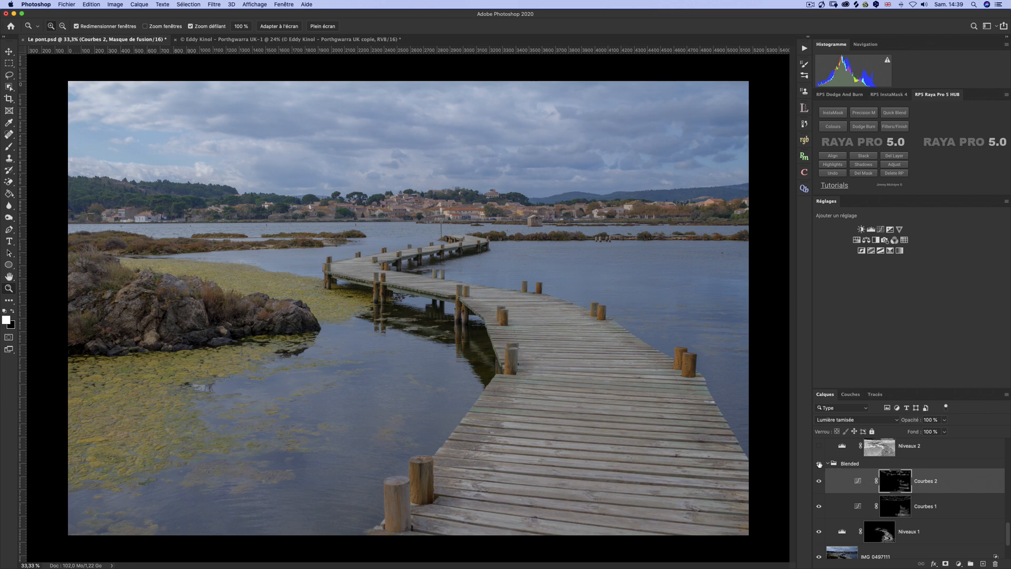